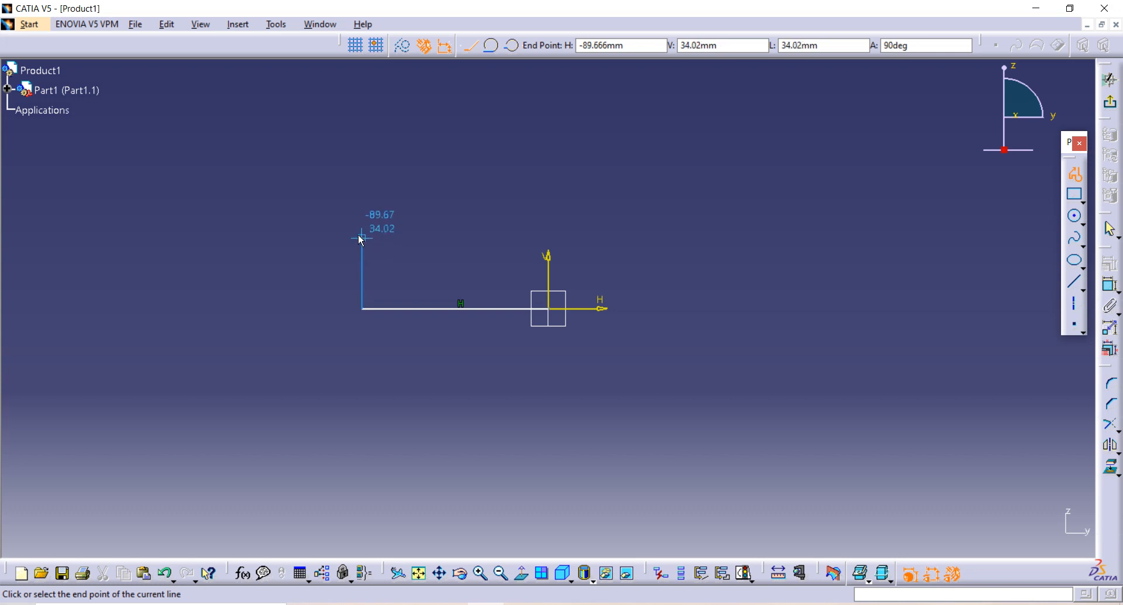
# Complete the stepped half-bracket profile with horizontal and vertical lines, about 197 mm wide with an end about 9 mm thick, finishing on the vertical axis
pyautogui.click(361, 237)
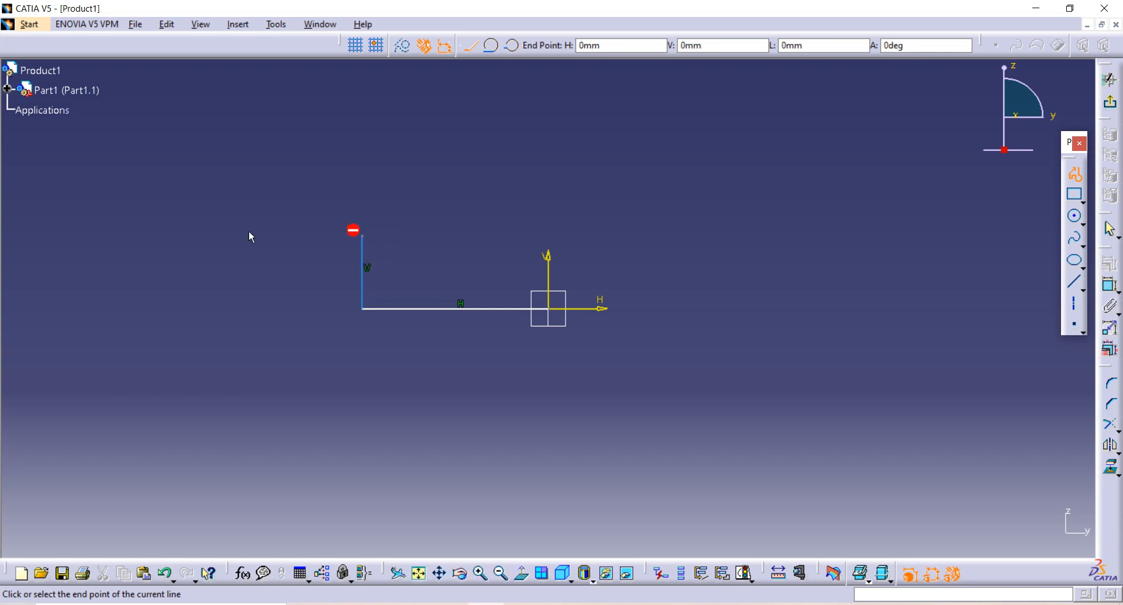
pyautogui.click(139, 238)
pyautogui.click(154, 219)
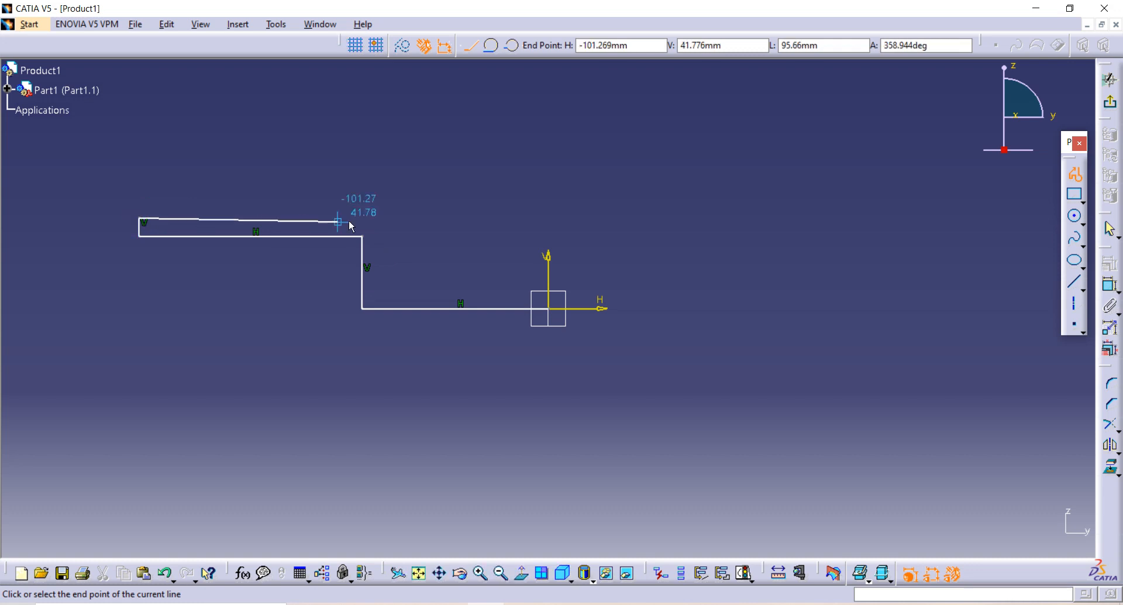
pyautogui.click(384, 218)
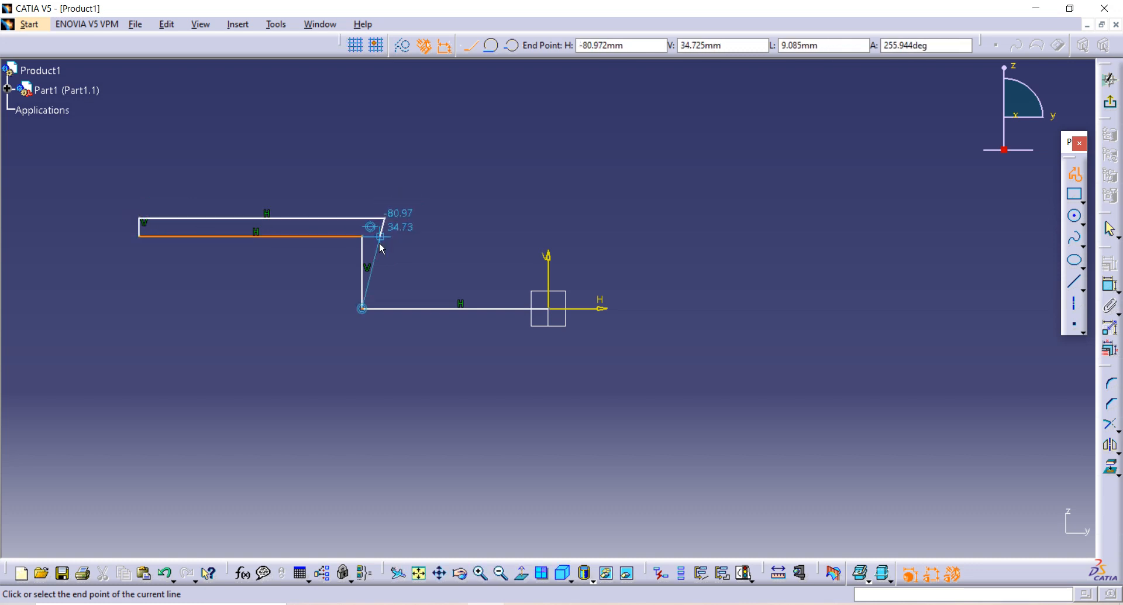
pyautogui.click(384, 280)
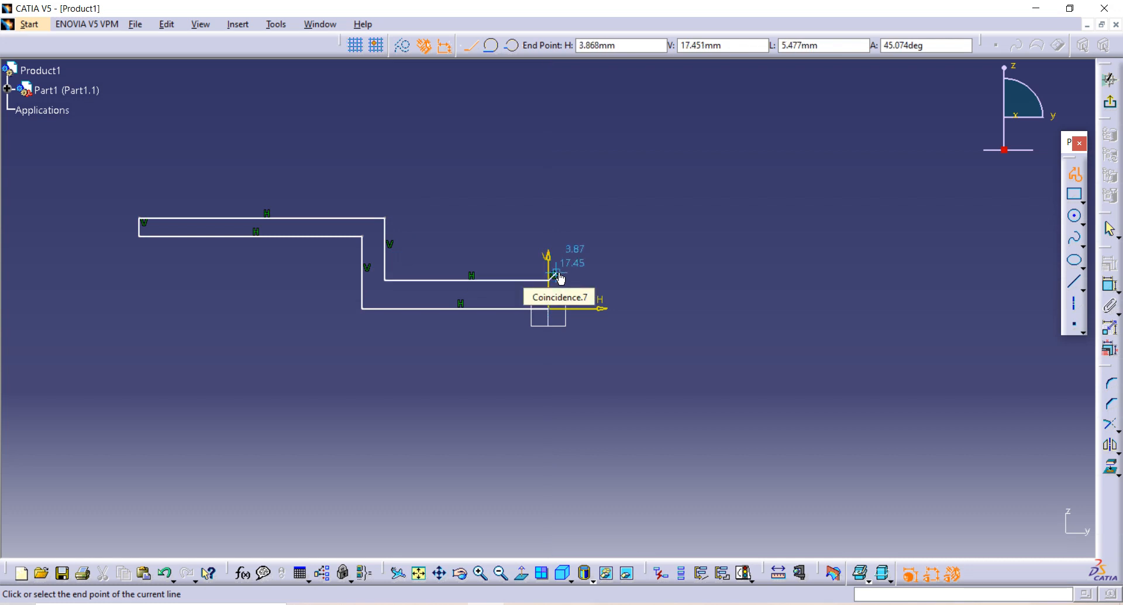
pyautogui.doubleClick(550, 280)
pyautogui.click(454, 420)
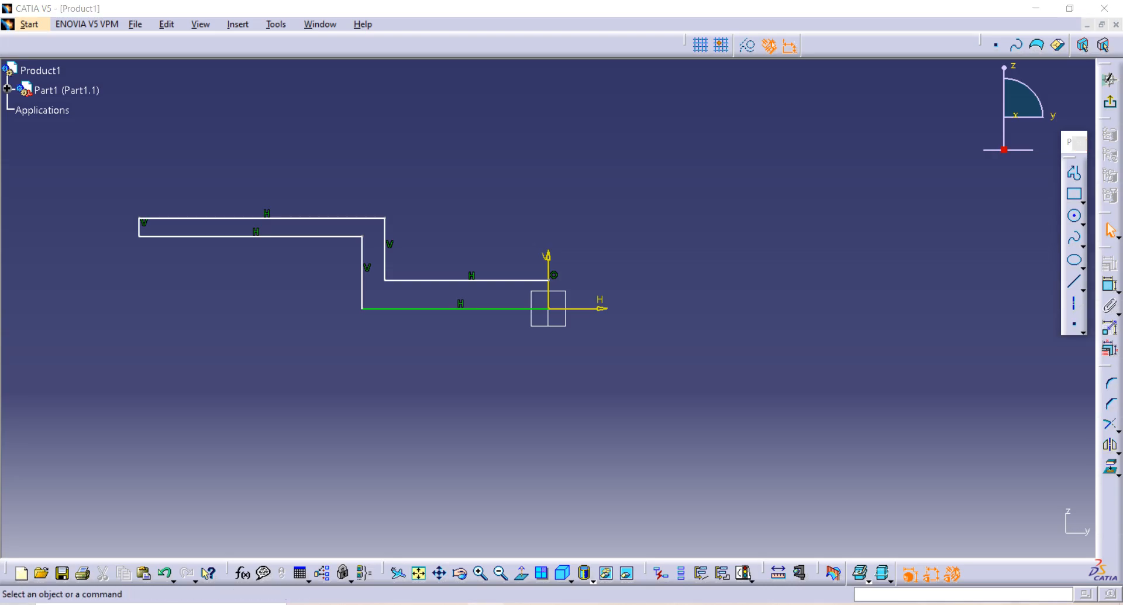
# Check the bracket drawing in Shock Assembly.pdf, and dimension the short outer end edge of the upper flange to 30 mm
pyautogui.hotkey('alt', 'Tab')
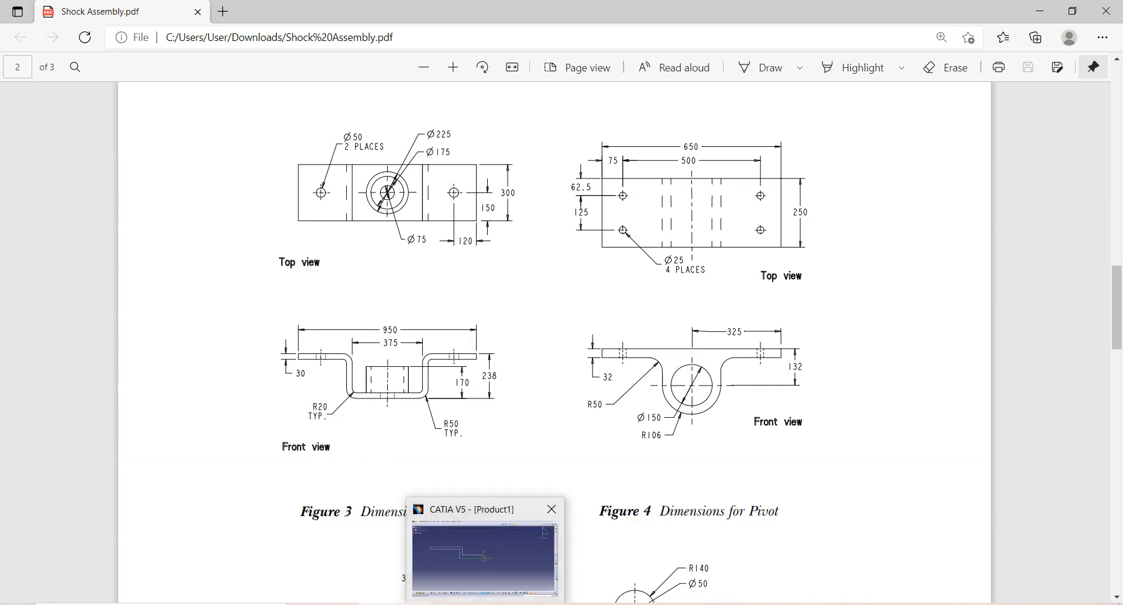
pyautogui.hotkey('alt', 'Tab')
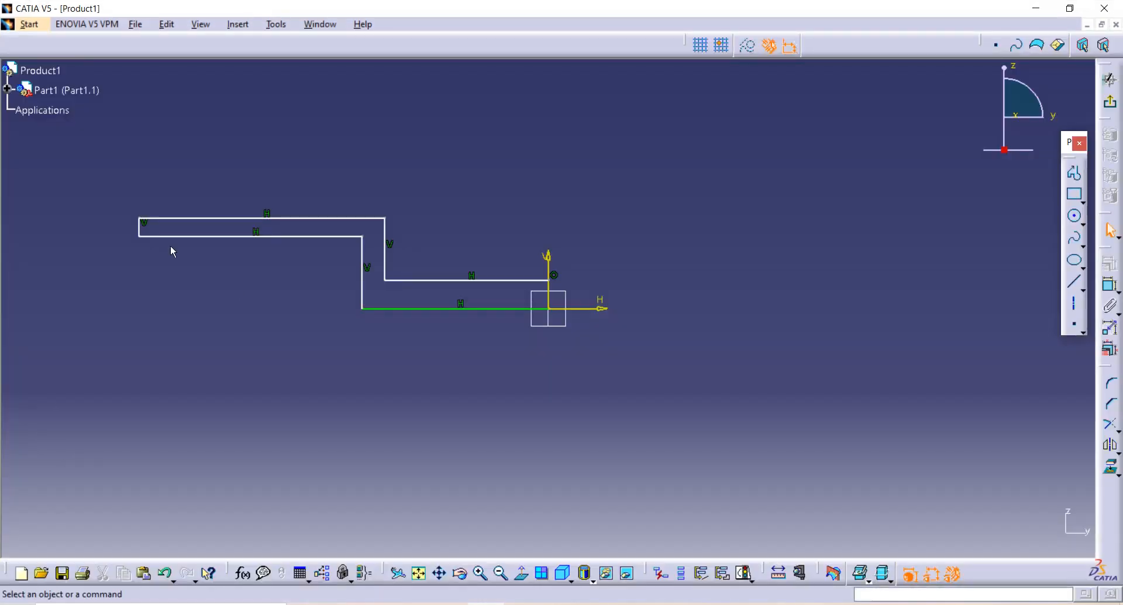
pyautogui.click(1110, 285)
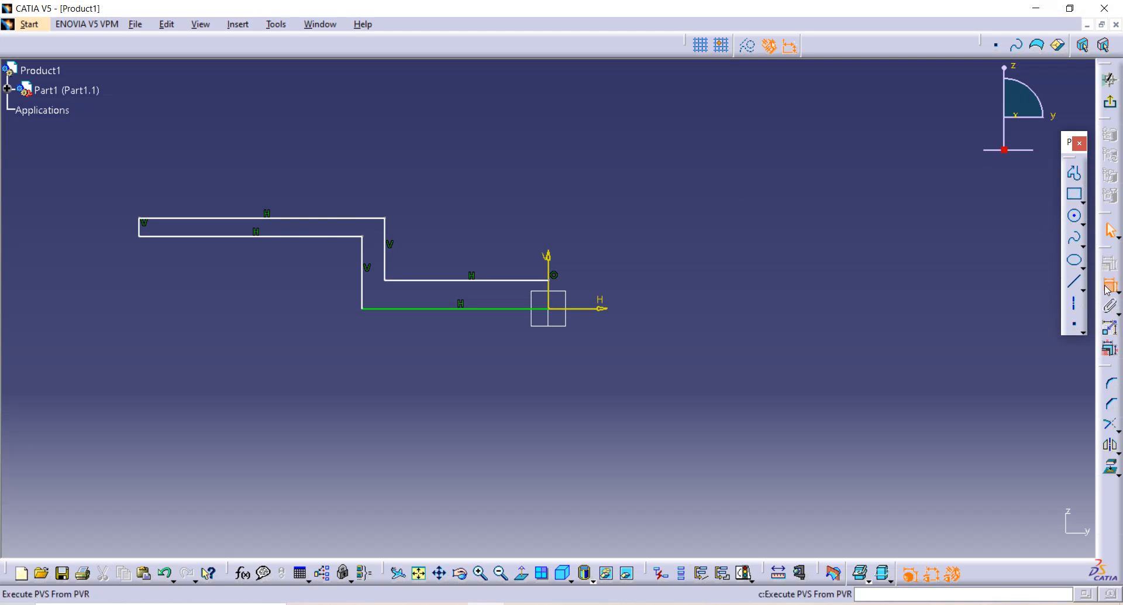
pyautogui.click(145, 234)
pyautogui.click(82, 226)
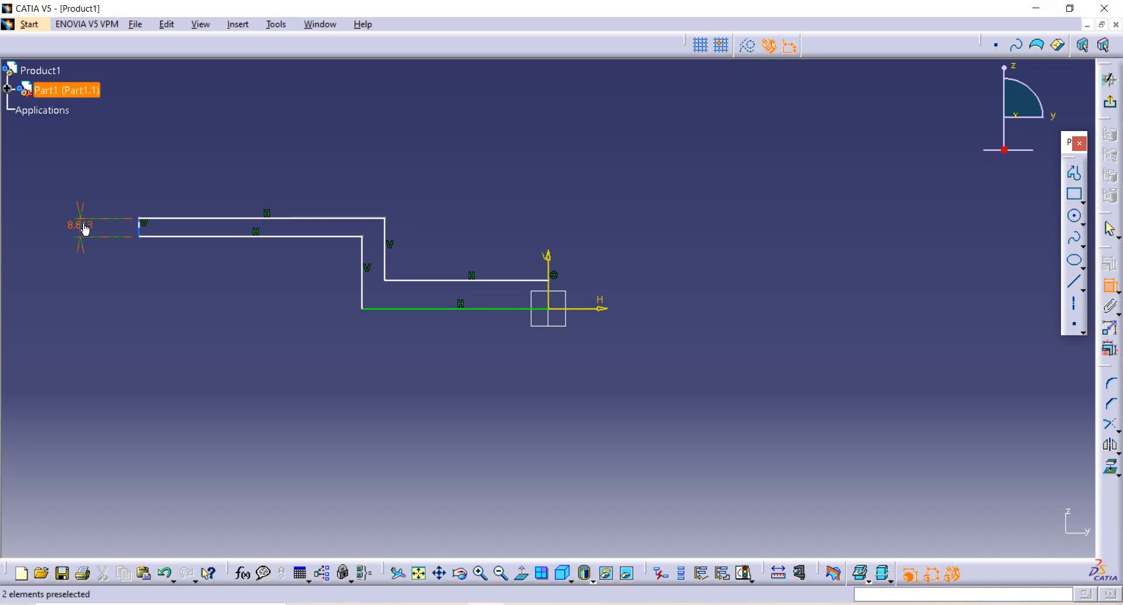
pyautogui.doubleClick(85, 223)
pyautogui.write('30')
pyautogui.press('Return')
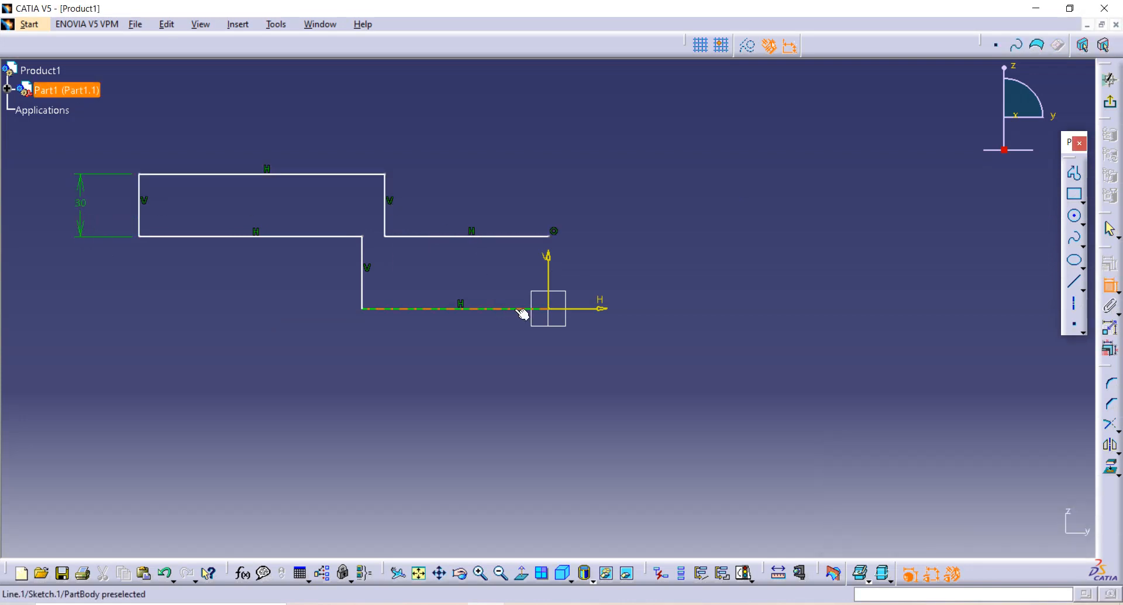
# Dimension the horizontal distance between the two vertical web lines of the profile to 30 mm
pyautogui.click(368, 253)
pyautogui.click(387, 218)
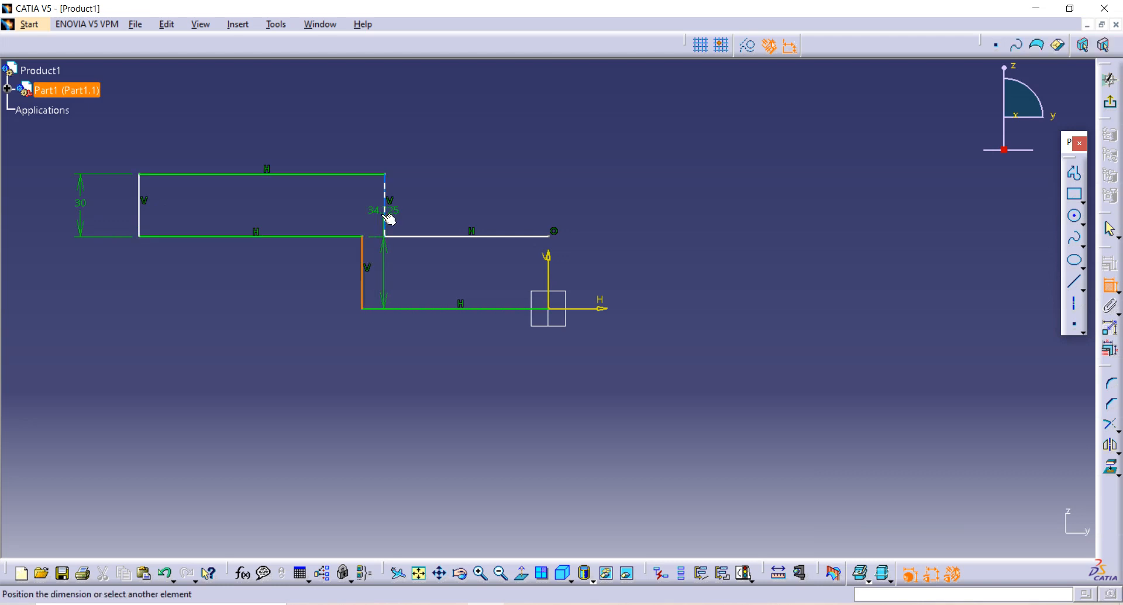
pyautogui.click(373, 420)
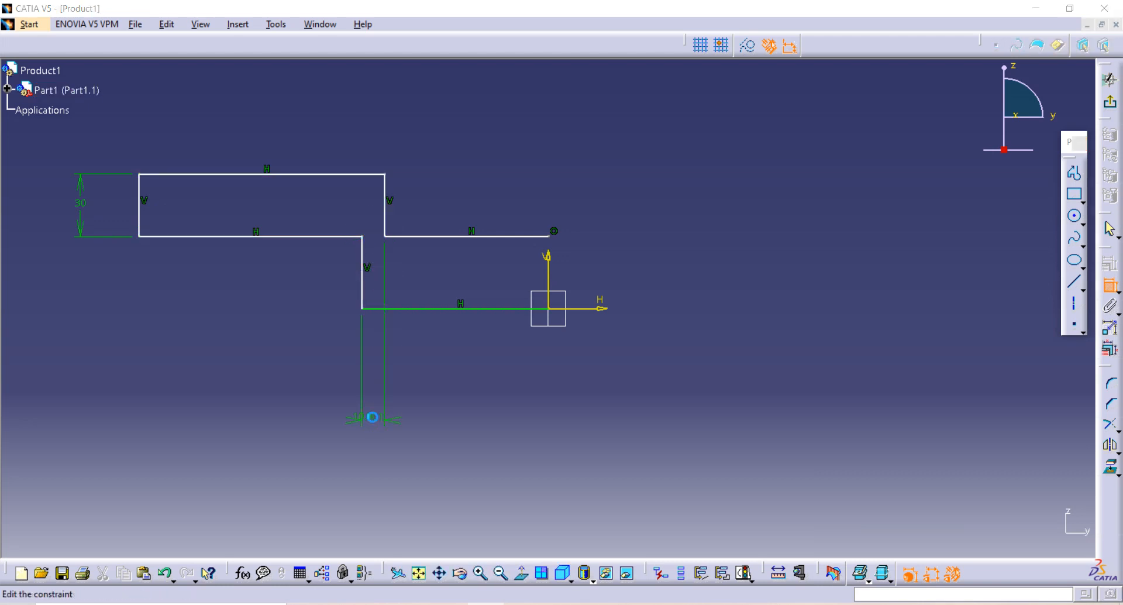
pyautogui.doubleClick(375, 419)
pyautogui.write('30')
pyautogui.press('Return')
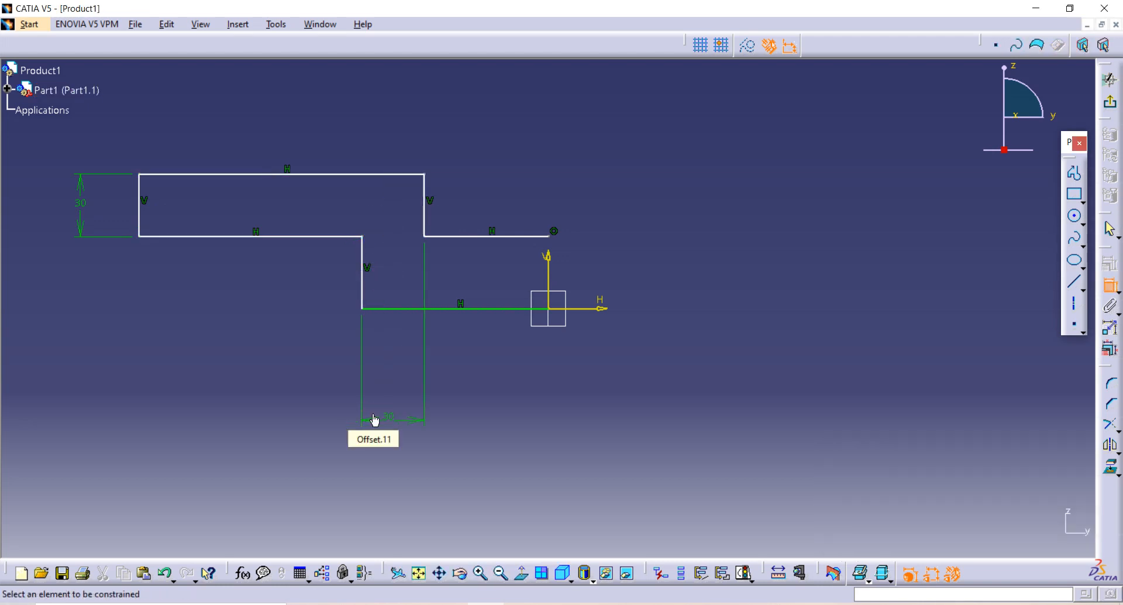
# Dimension the vertical distance between the two lower horizontal lines of the base to 30 mm
pyautogui.click(522, 237)
pyautogui.click(515, 308)
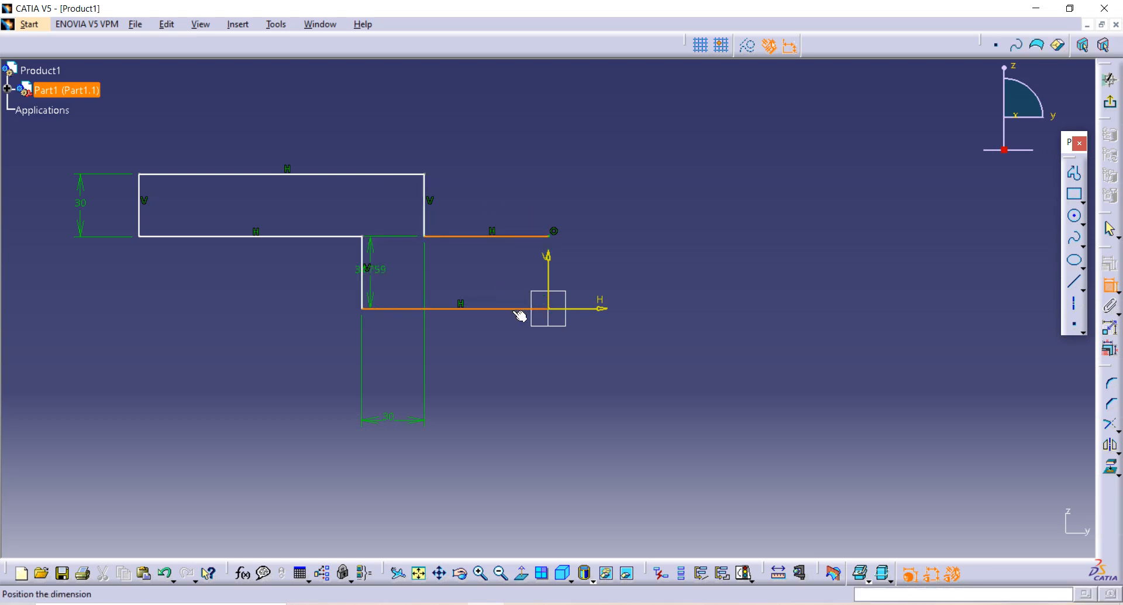
pyautogui.click(517, 425)
pyautogui.doubleClick(518, 425)
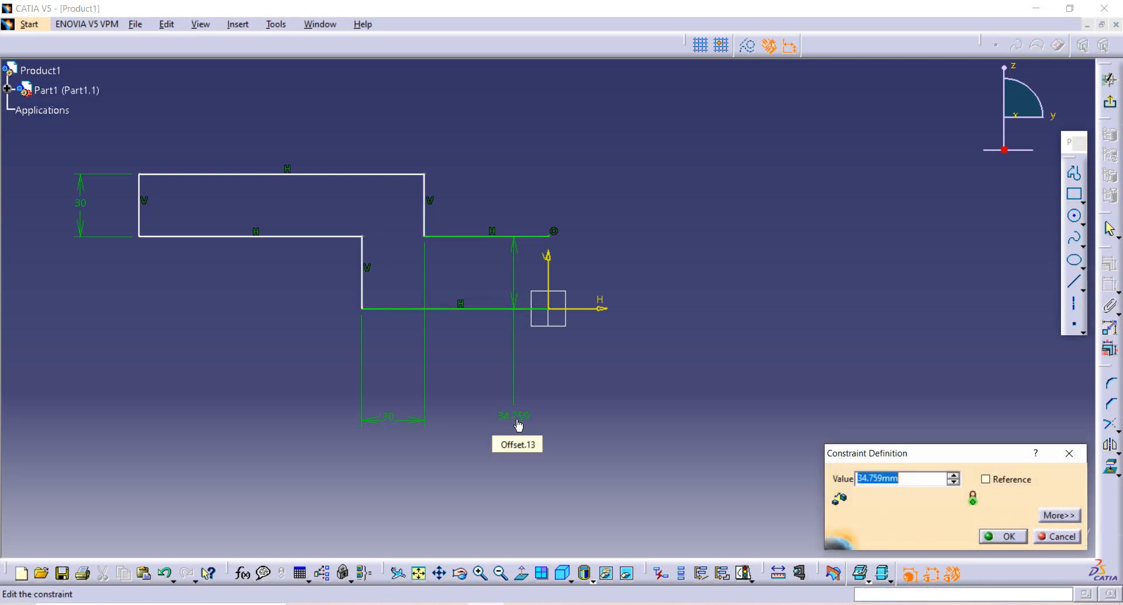
pyautogui.write('30')
pyautogui.press('Return')
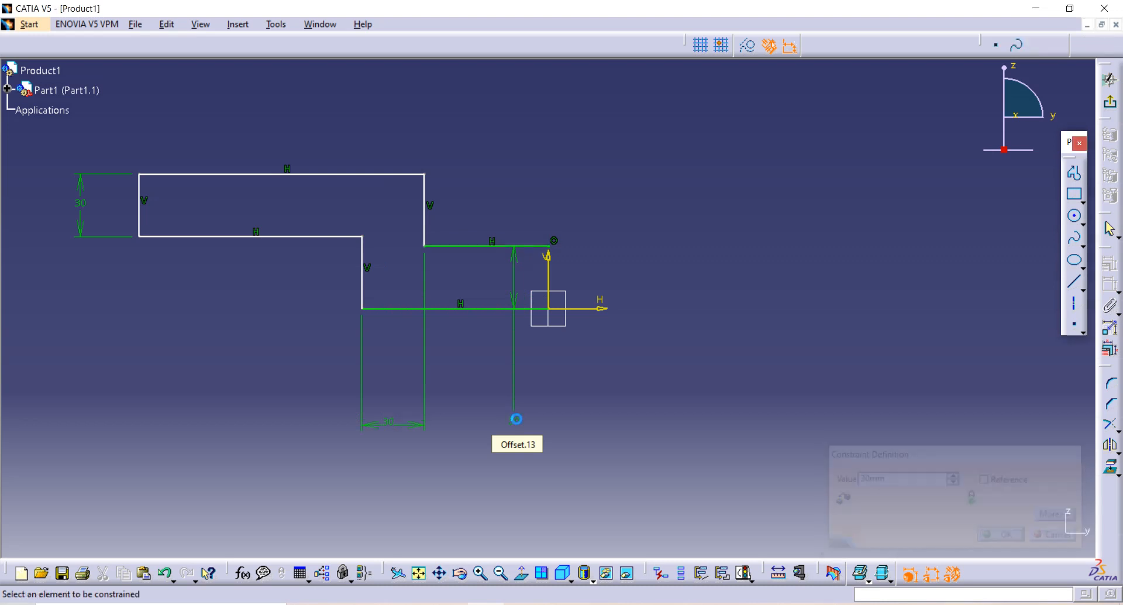
# Dimension the distance from the flange's outer end line to the vertical axis as 950/2 mm
pyautogui.click(141, 211)
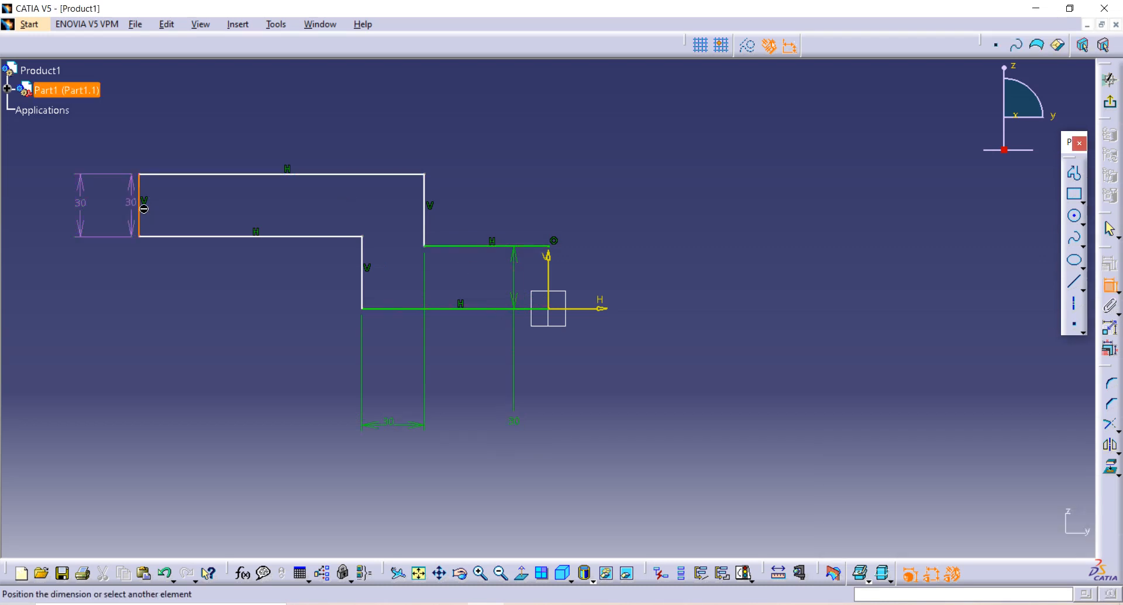
pyautogui.click(549, 273)
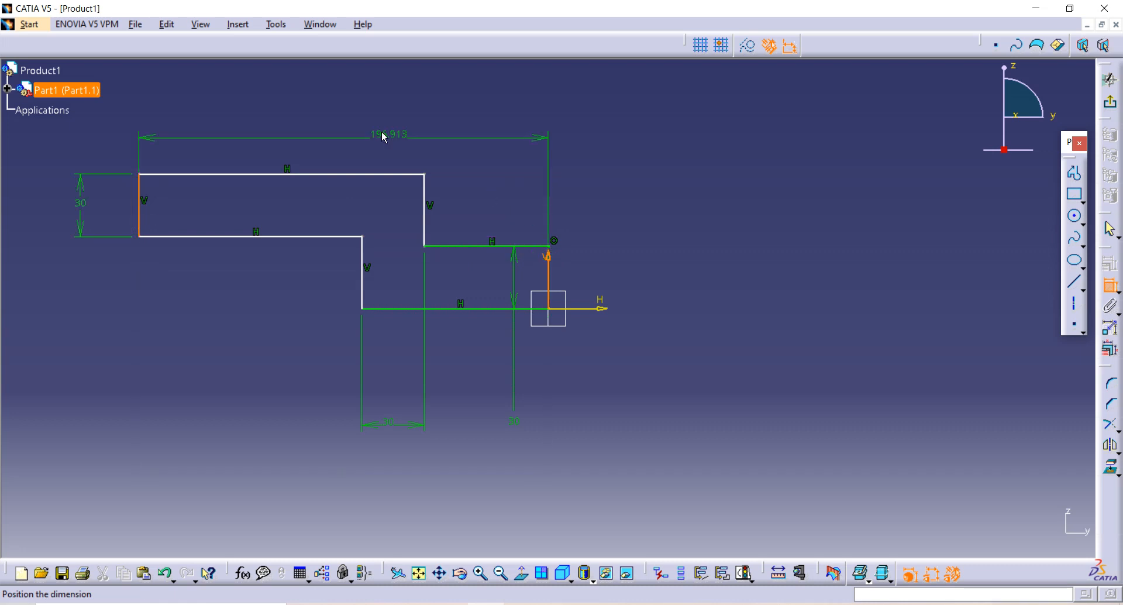
pyautogui.doubleClick(354, 105)
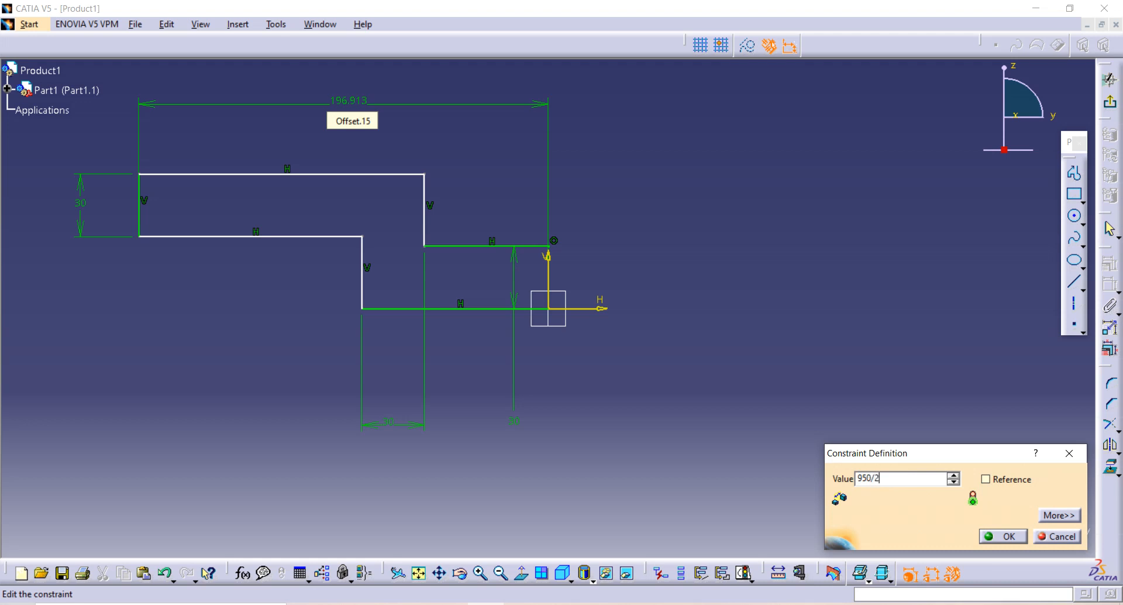
pyautogui.write('950/2')
pyautogui.press('Return')
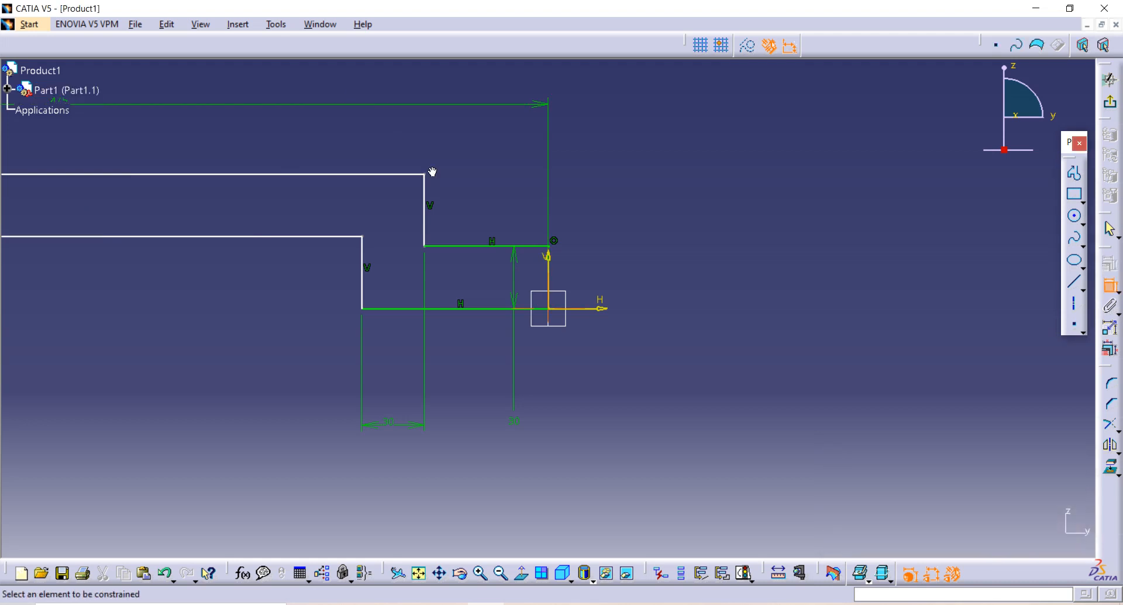
# Dimension the distance from the inner vertical web line to the vertical axis as 187.5 mm
pyautogui.moveTo(439, 215); pyautogui.dragTo(447, 235, button='middle')
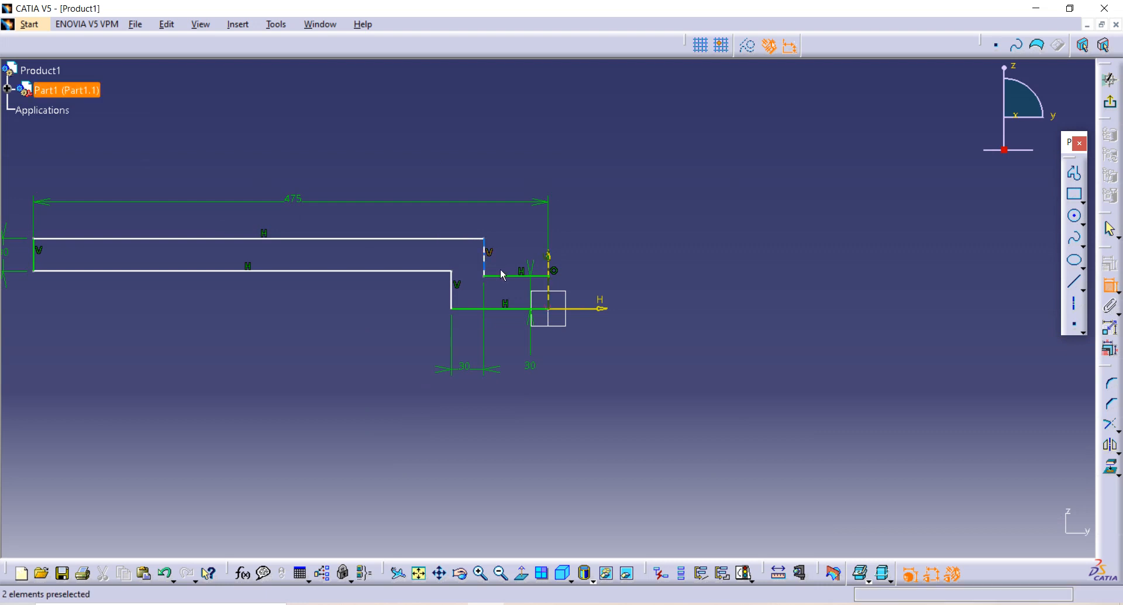
pyautogui.click(488, 263)
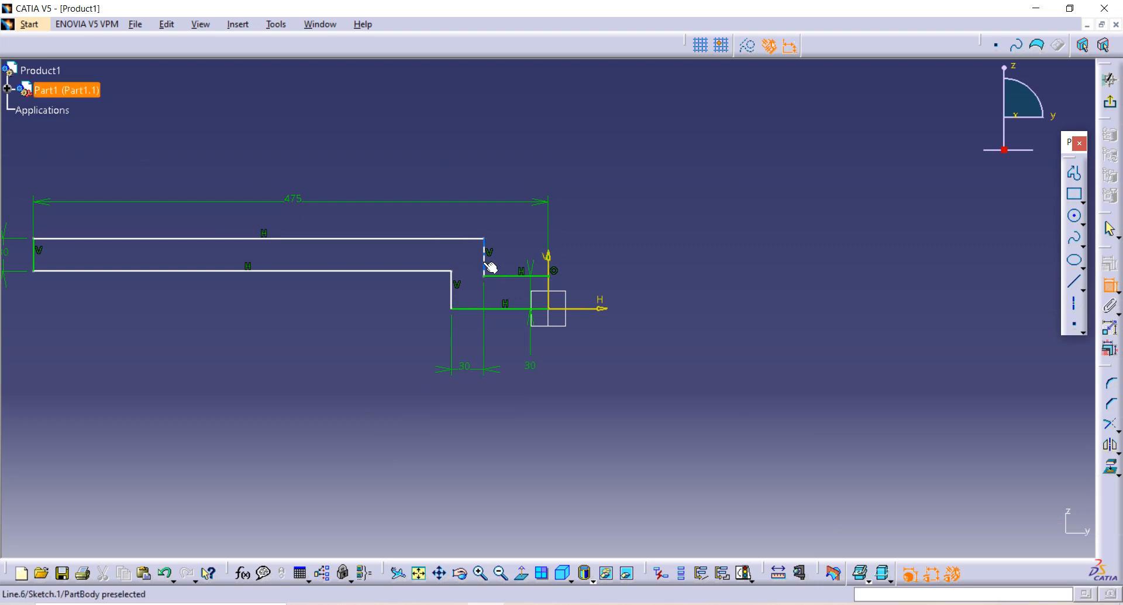
pyautogui.click(554, 273)
pyautogui.click(514, 155)
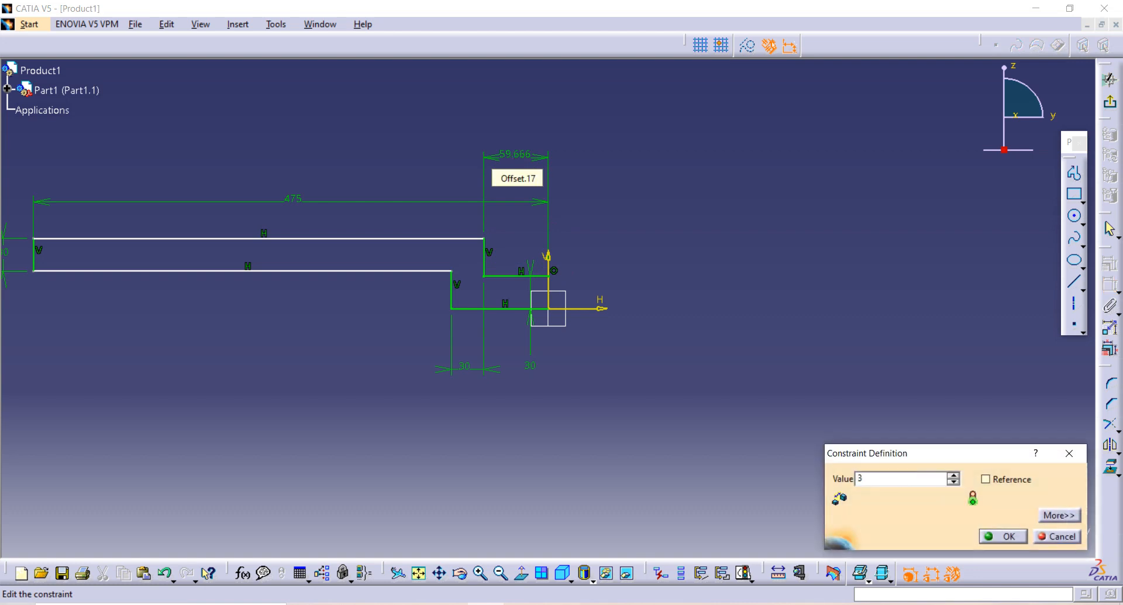
pyautogui.press('Return')
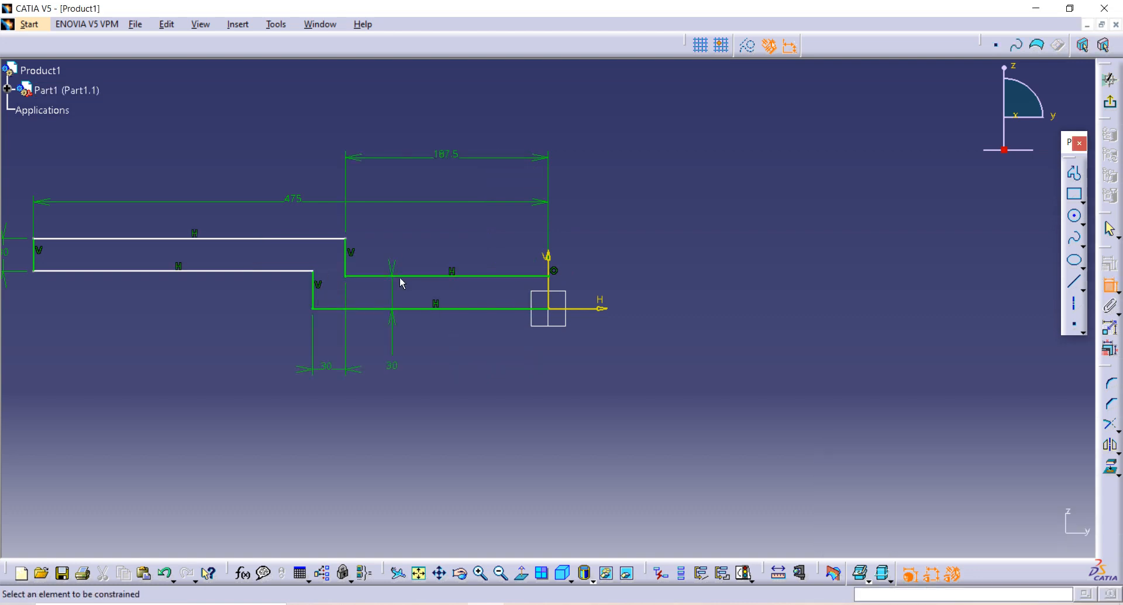
# Dimension the overall height from the horizontal axis to the top flange line as 238 mm
pyautogui.click(229, 239)
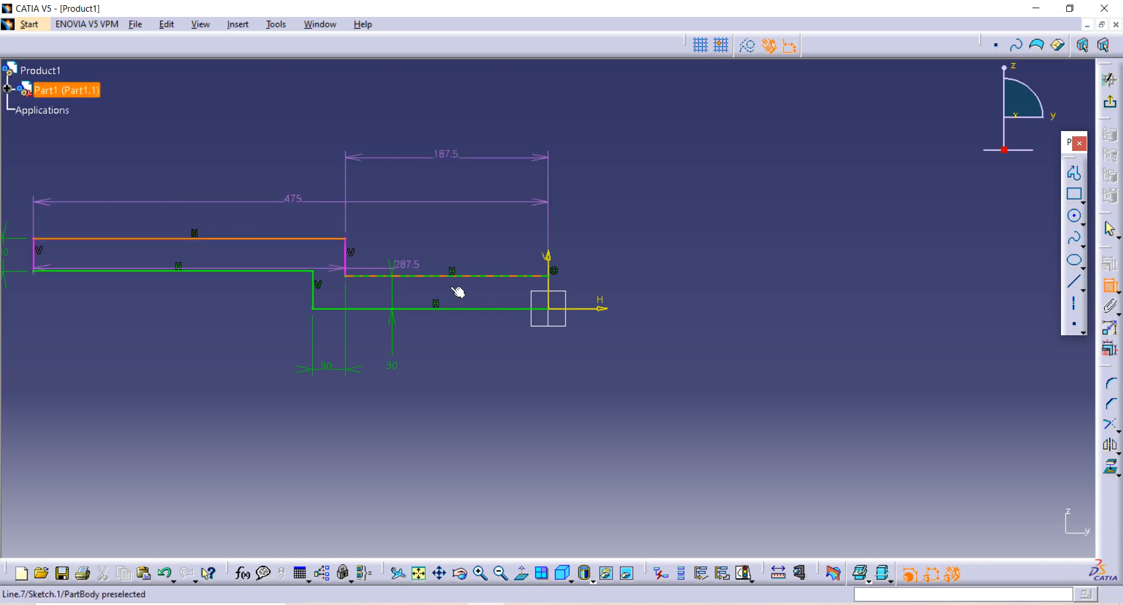
pyautogui.click(571, 309)
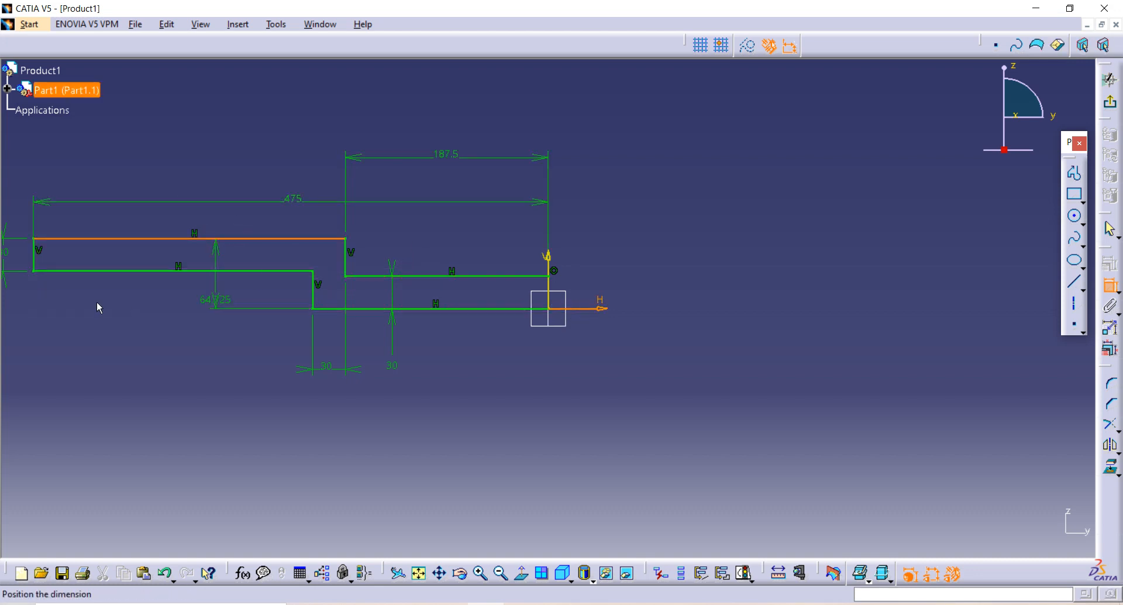
pyautogui.click(28, 295)
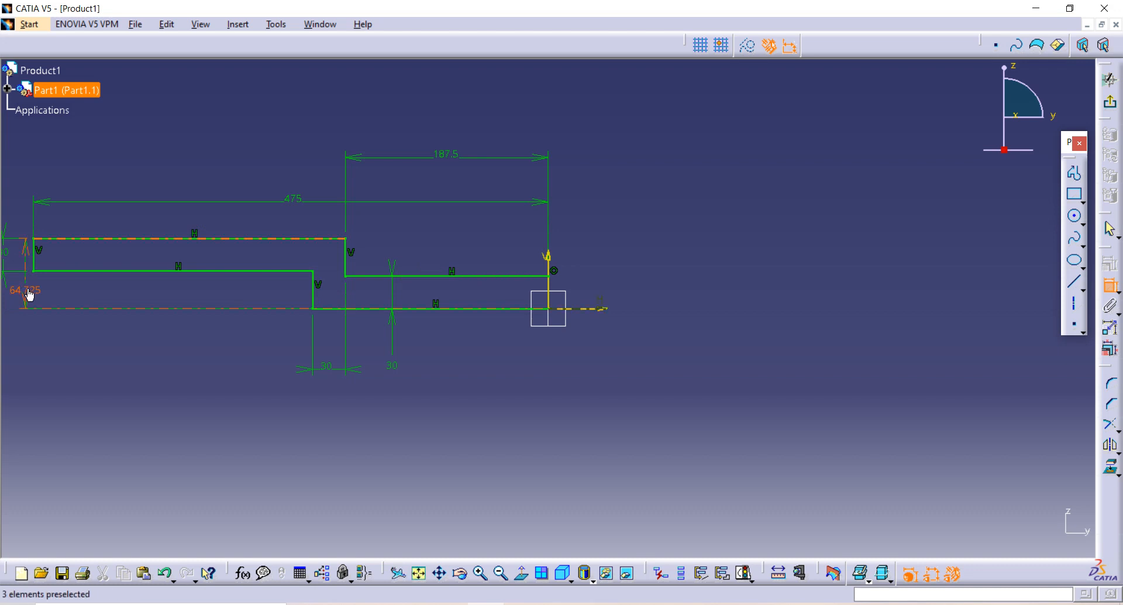
pyautogui.doubleClick(30, 296)
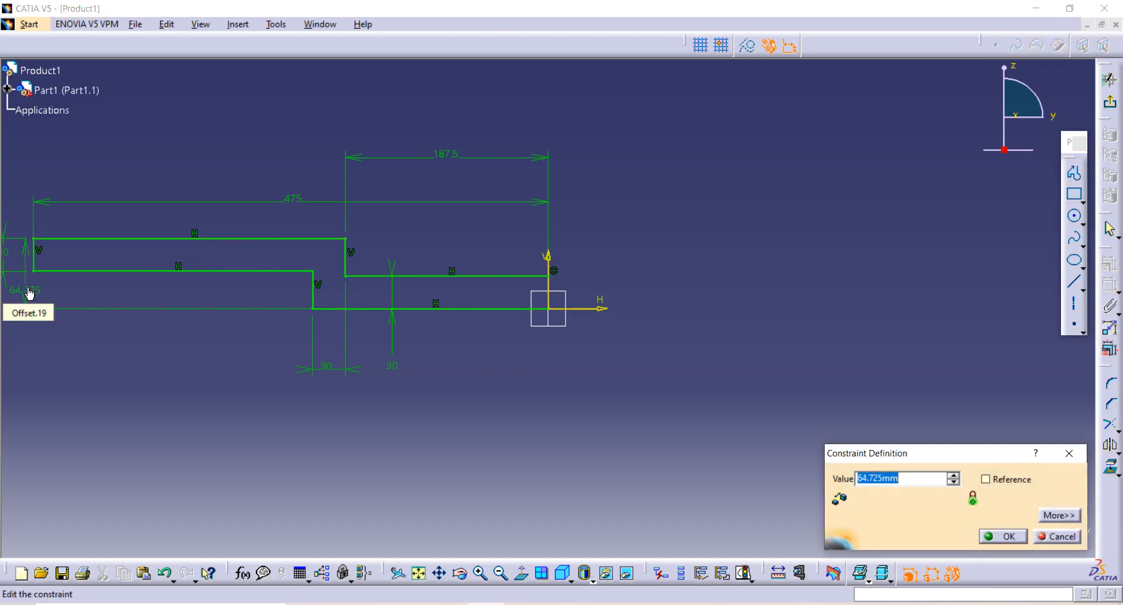
pyautogui.write('238')
pyautogui.press('Return')
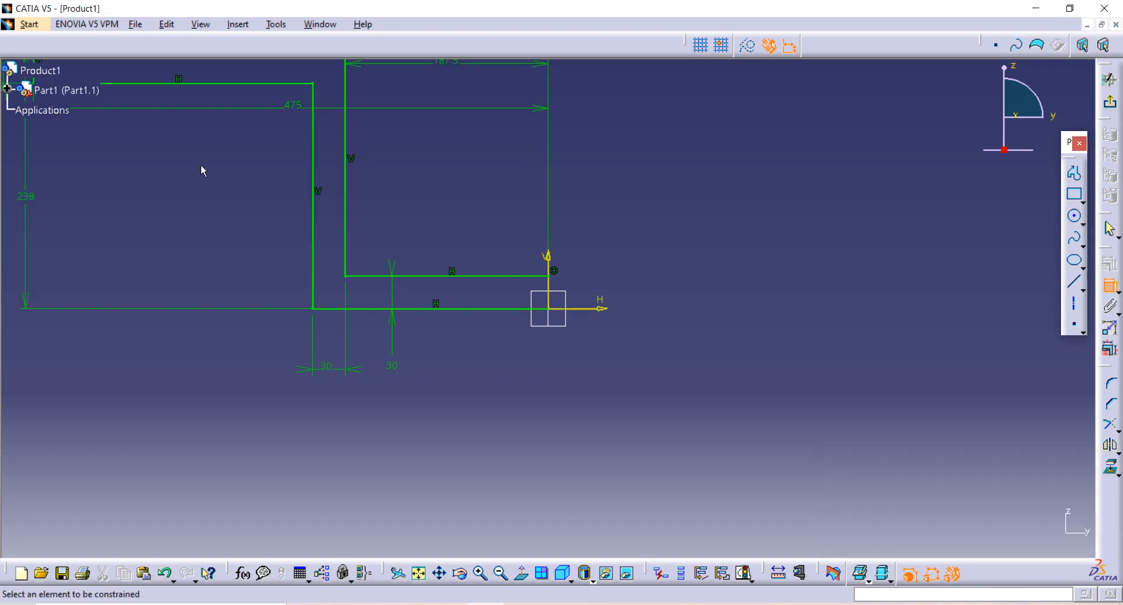
pyautogui.moveTo(561, 172)
pyautogui.keyDown('ctrl'); pyautogui.mouseDown(button='middle')
pyautogui.moveTo(547, 234)
pyautogui.moveTo(508, 274)
pyautogui.mouseUp(button='middle'); pyautogui.keyUp('ctrl')
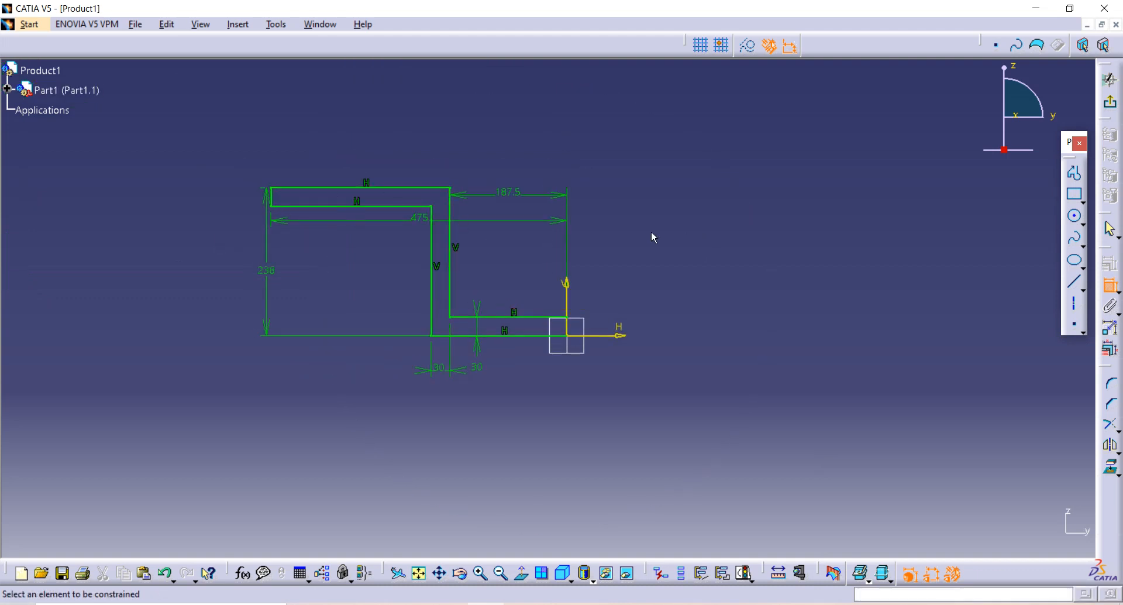
pyautogui.press('Escape')
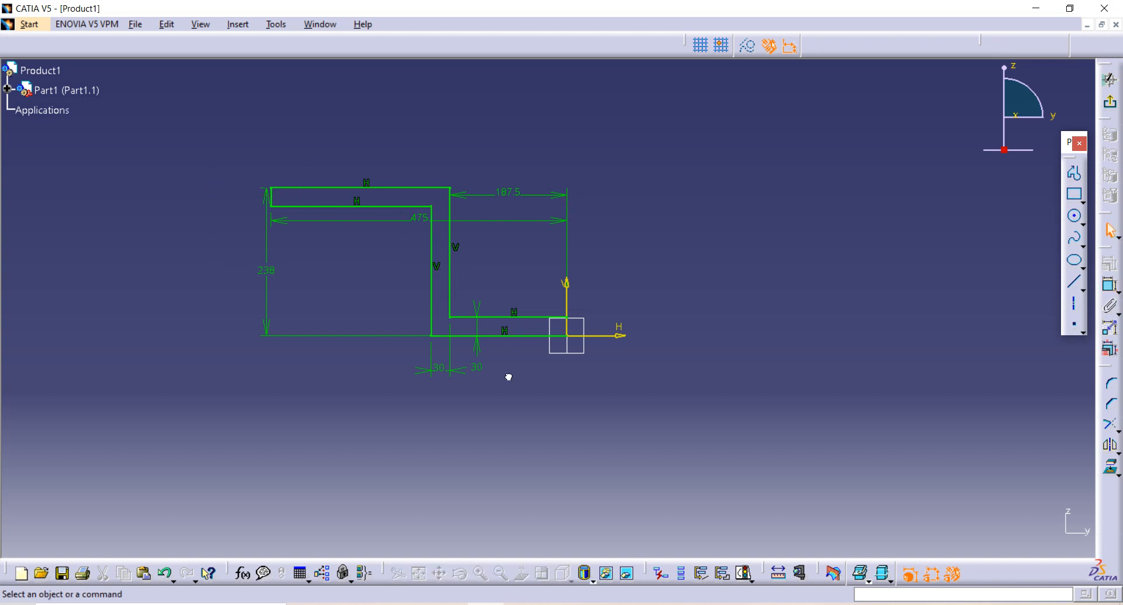
# Mirror the whole half-bracket profile about the vertical axis to form the full bracket outline
pyautogui.moveTo(509, 378); pyautogui.dragTo(515, 386)
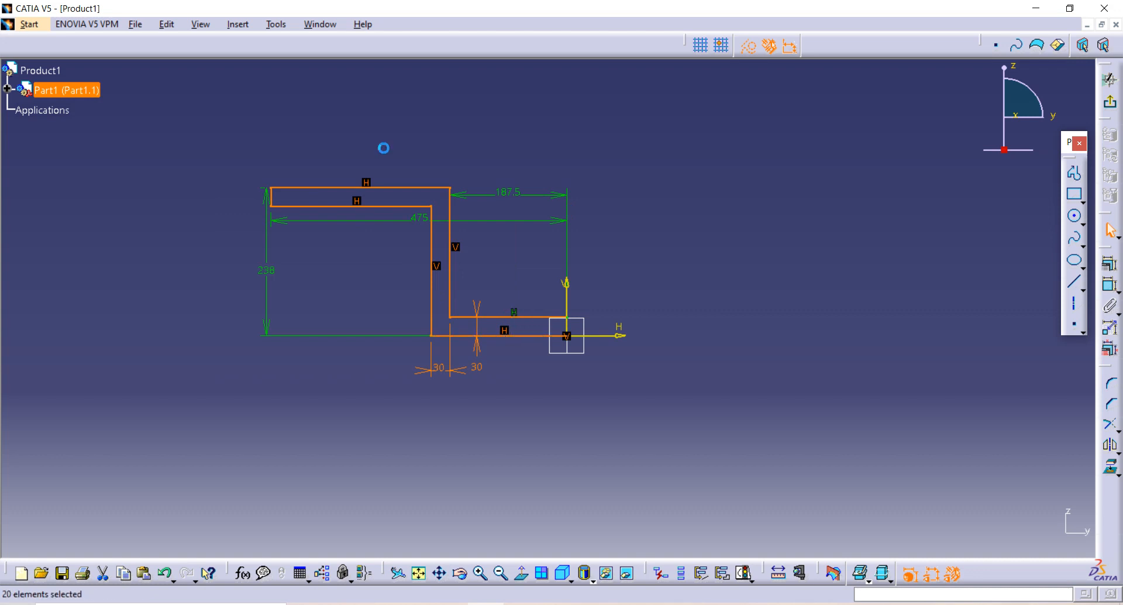
pyautogui.click(1113, 448)
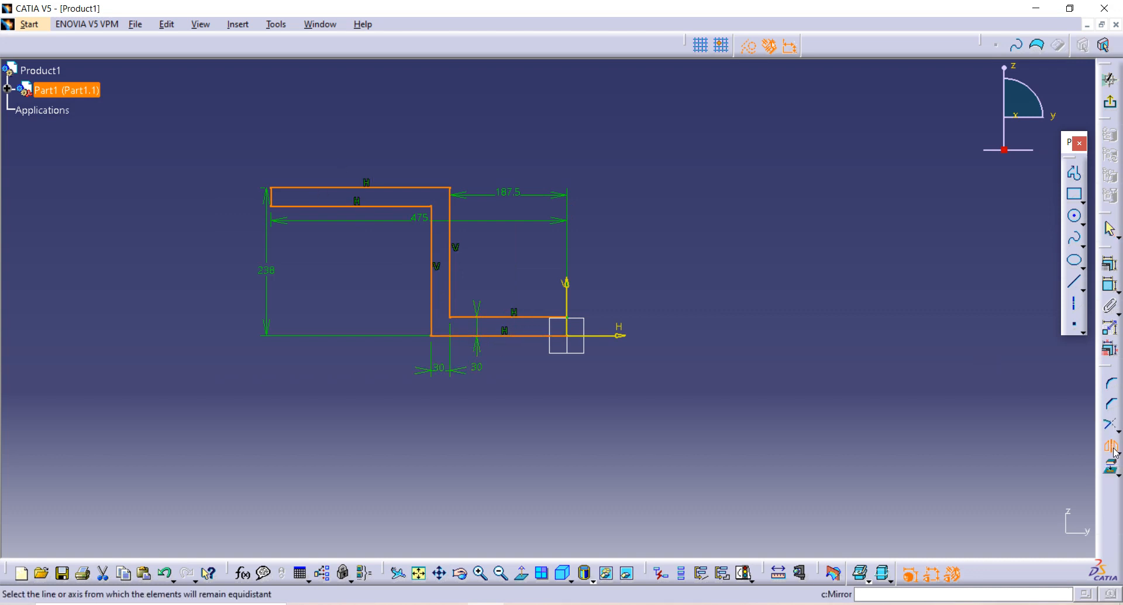
pyautogui.click(572, 294)
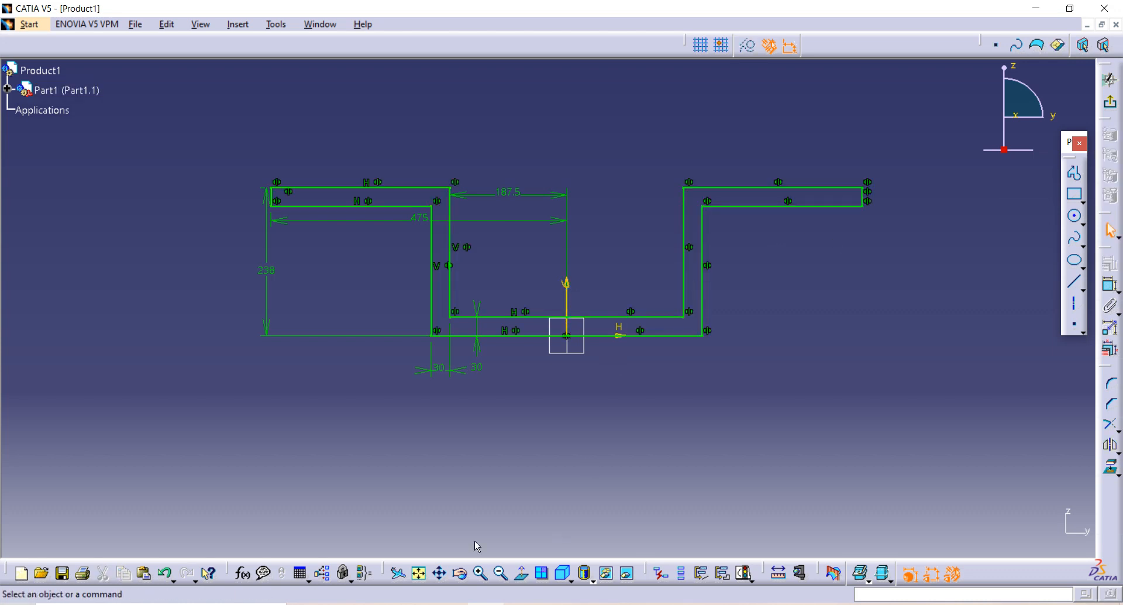
# Check the bracket's corner radii in the PDF drawing and round the outer bottom-left corner of the profile
pyautogui.hotkey('alt', 'Tab')
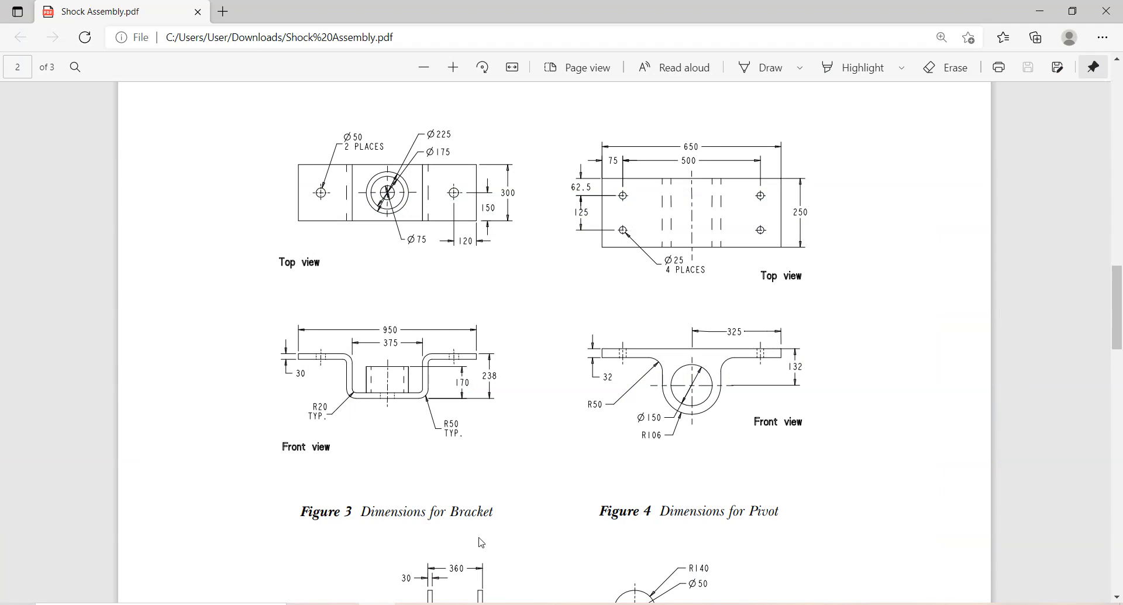
pyautogui.hotkey('alt', 'Tab')
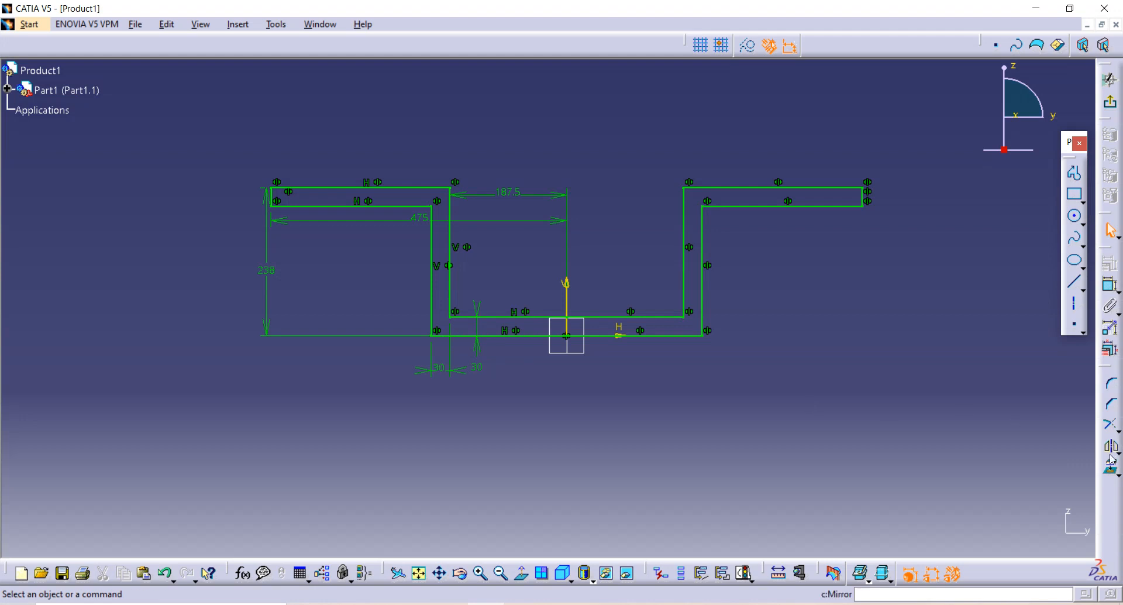
pyautogui.click(1112, 384)
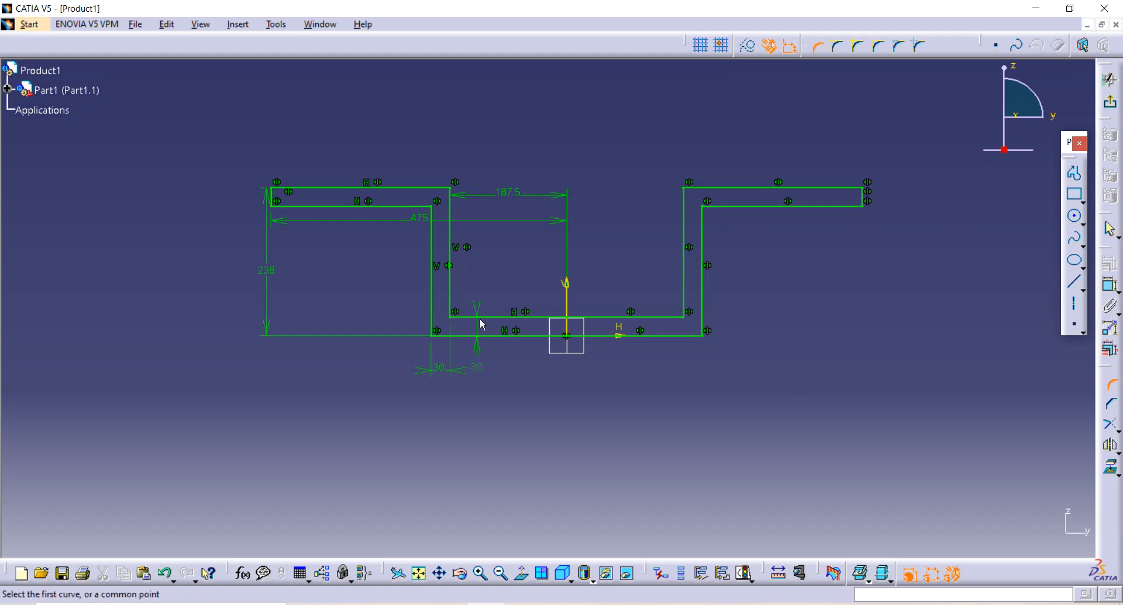
pyautogui.click(436, 320)
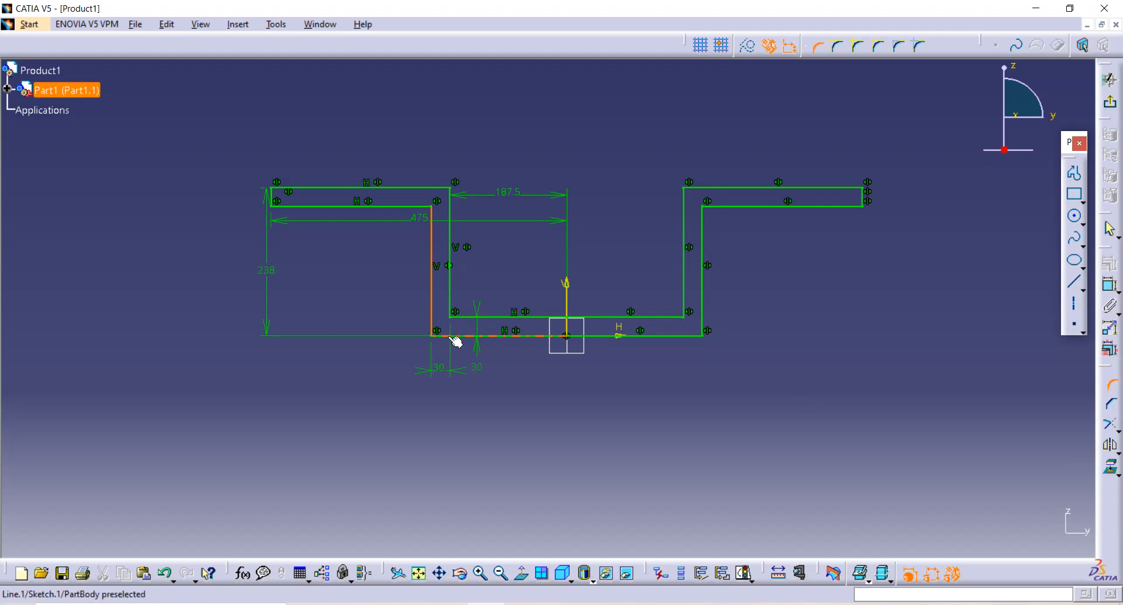
pyautogui.click(455, 336)
pyautogui.click(442, 329)
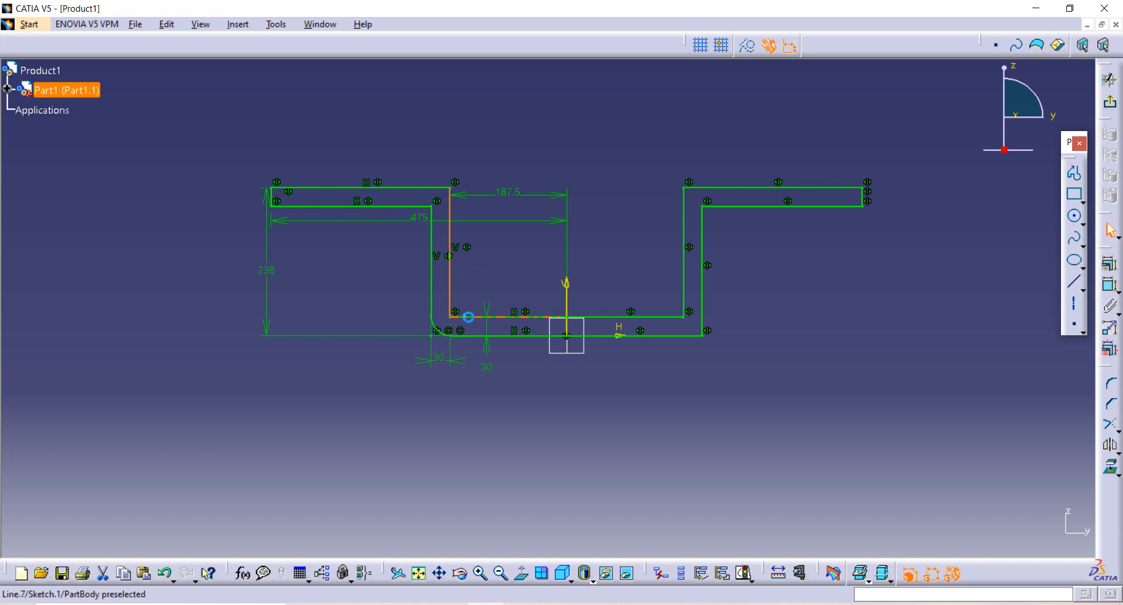
# Round the inner bottom-left corner of the profile and set its radius to 20 mm
pyautogui.click(469, 317)
pyautogui.click(1109, 383)
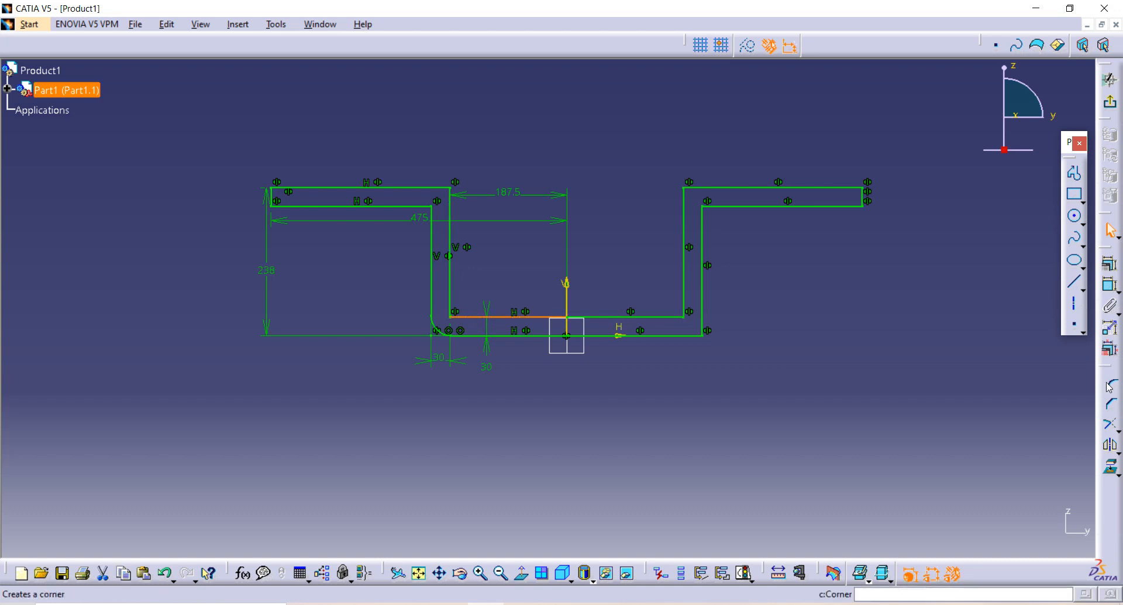
pyautogui.click(452, 306)
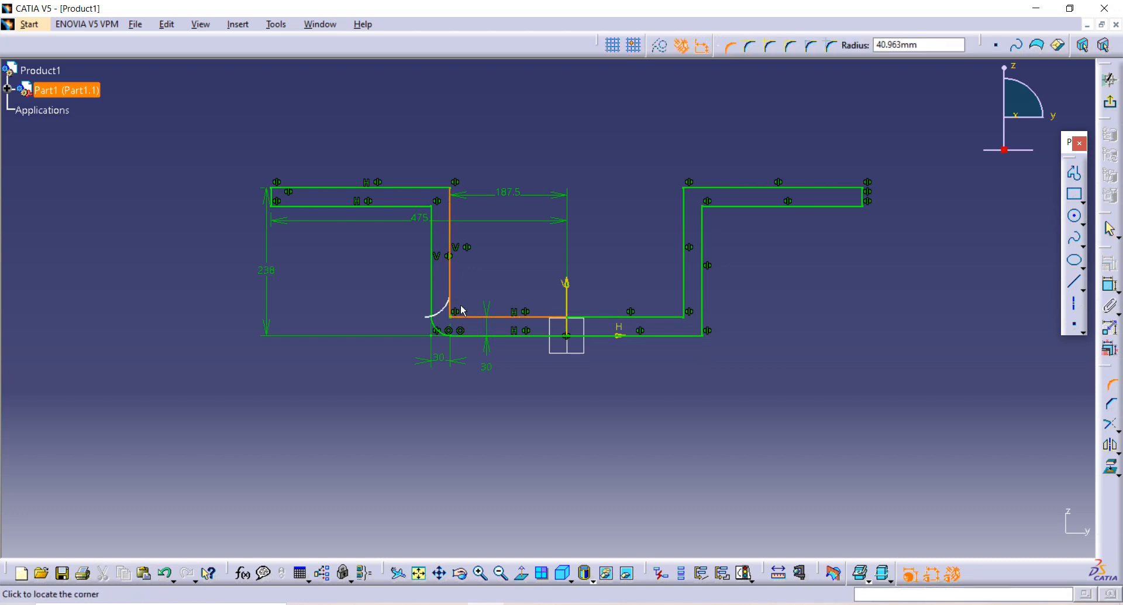
pyautogui.click(466, 311)
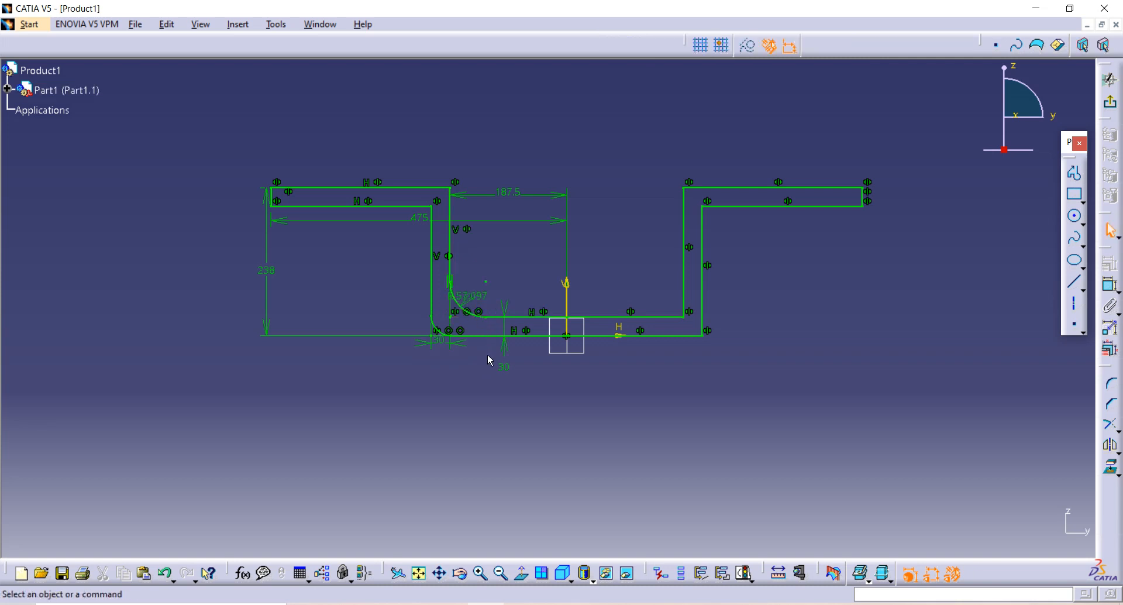
pyautogui.doubleClick(475, 302)
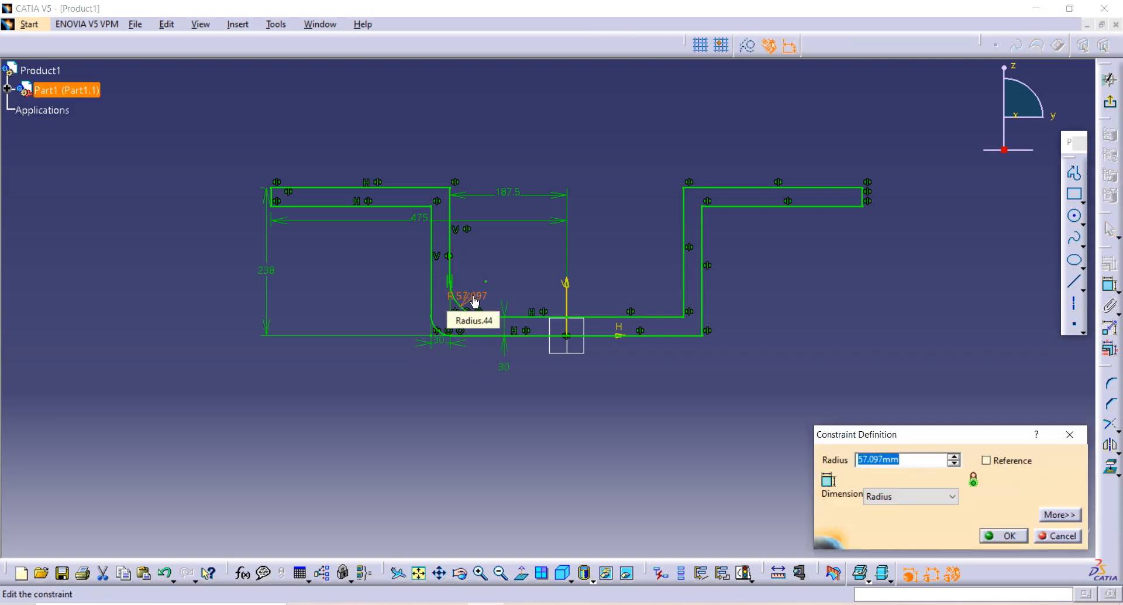
pyautogui.write('30')
pyautogui.press('Return')
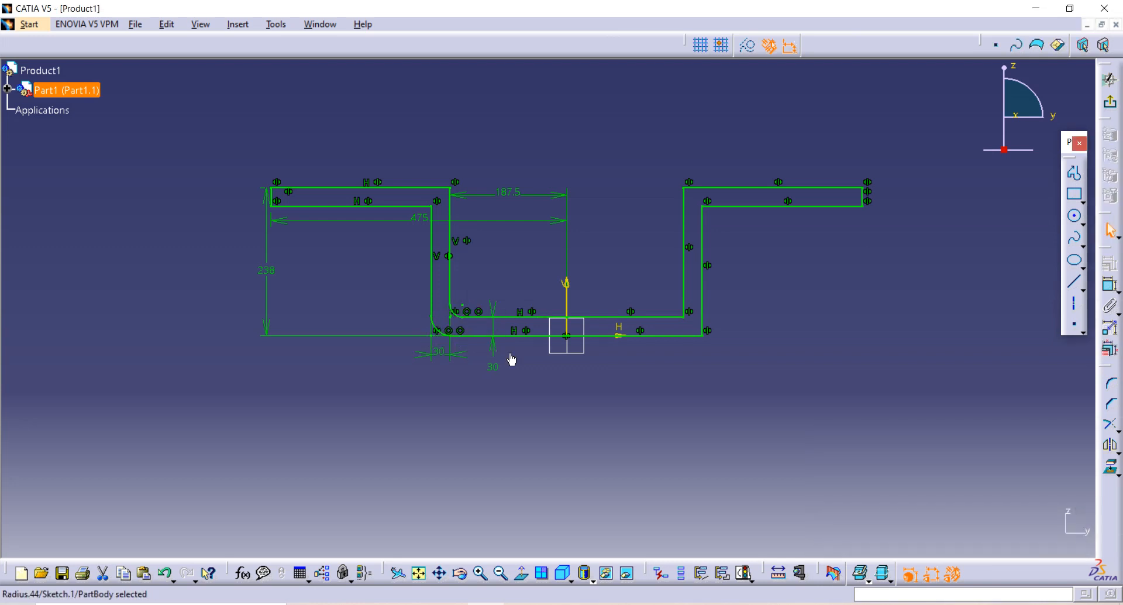
# Round the bottom-right corners of the profile, the outer one with about 68 mm and the inner one with about 98 mm radius
pyautogui.click(1111, 384)
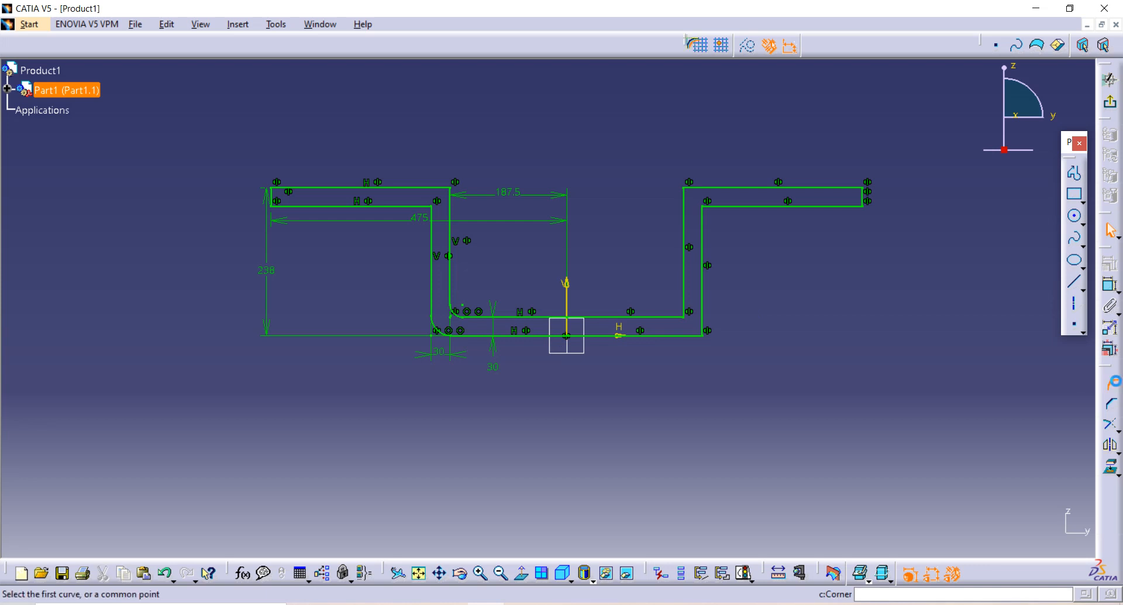
pyautogui.click(687, 336)
pyautogui.click(702, 319)
pyautogui.click(704, 321)
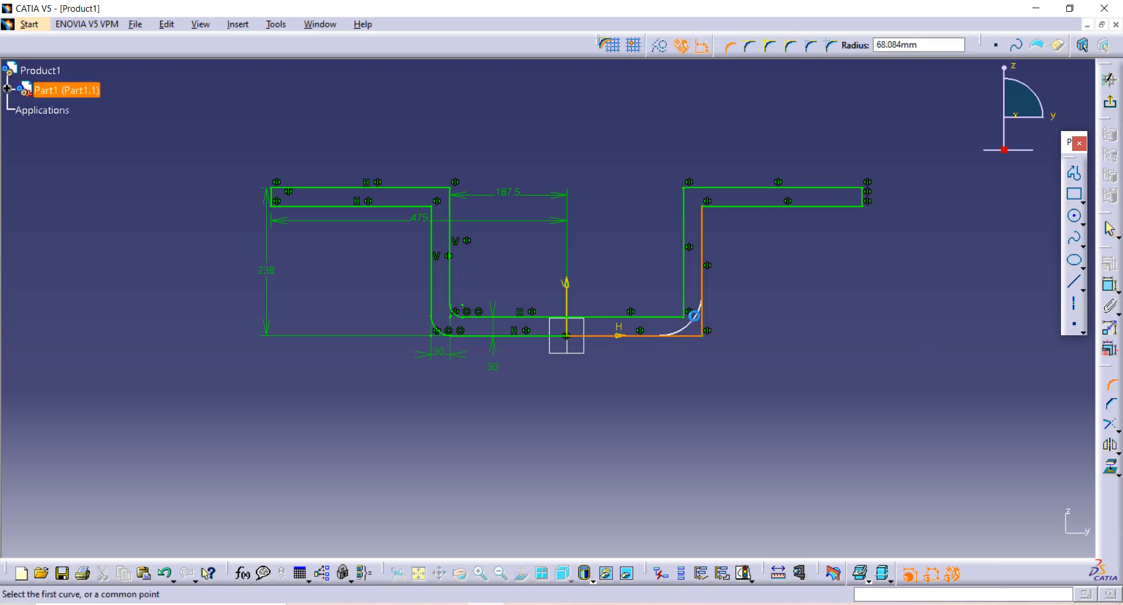
pyautogui.click(682, 311)
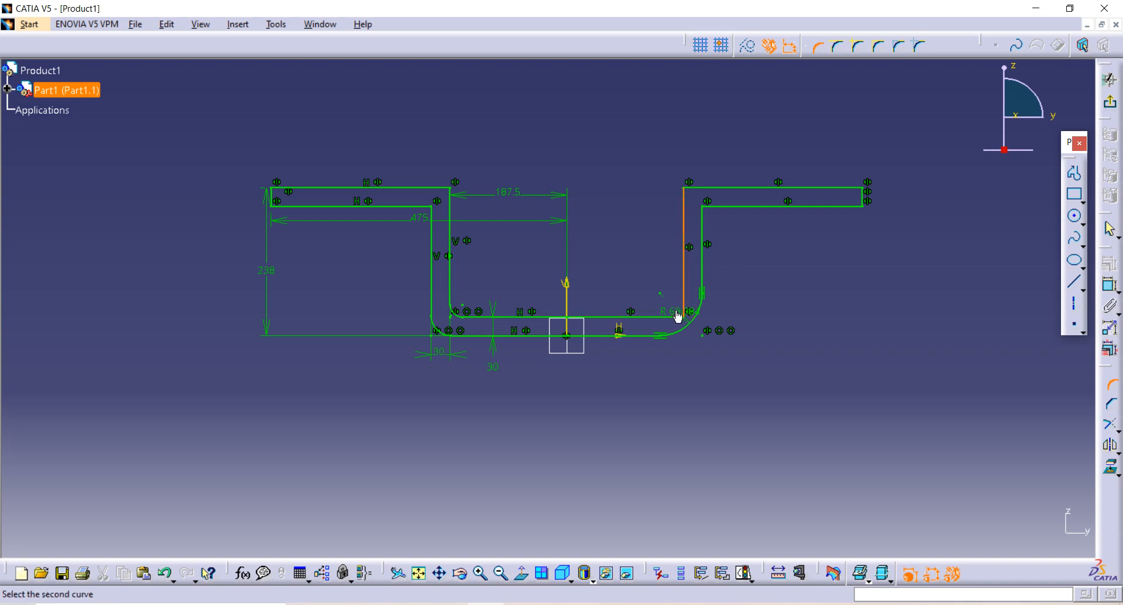
pyautogui.click(669, 317)
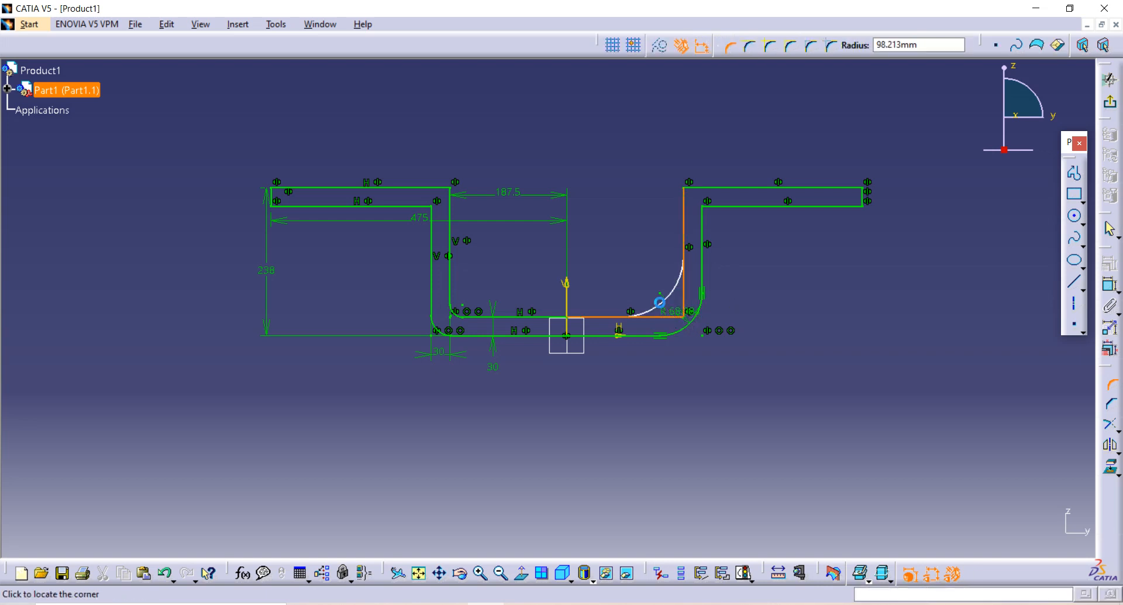
pyautogui.click(658, 302)
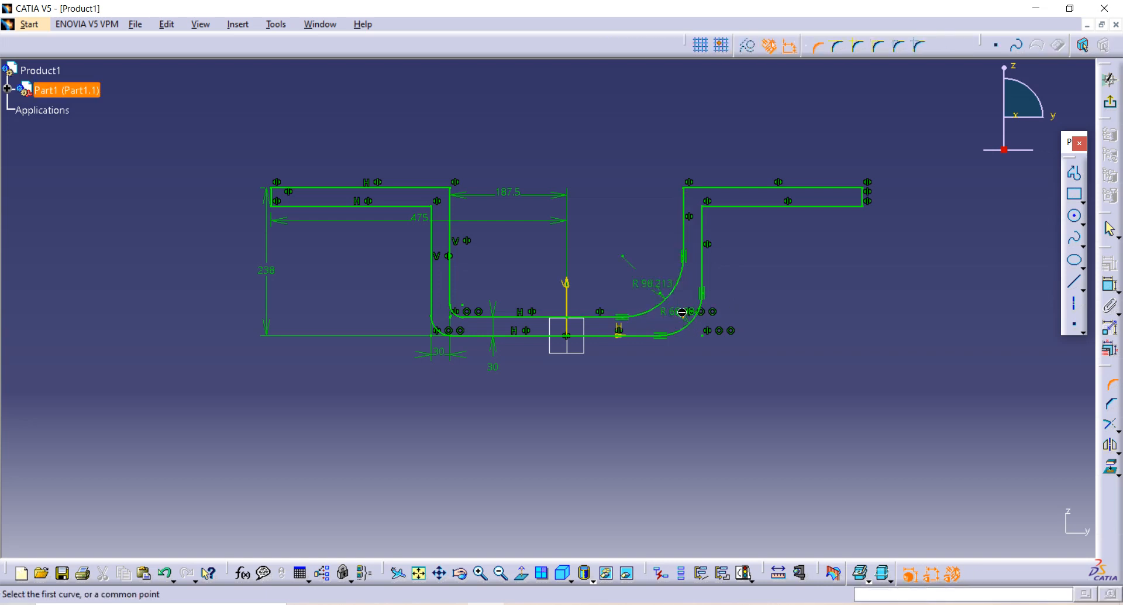
pyautogui.press('Escape')
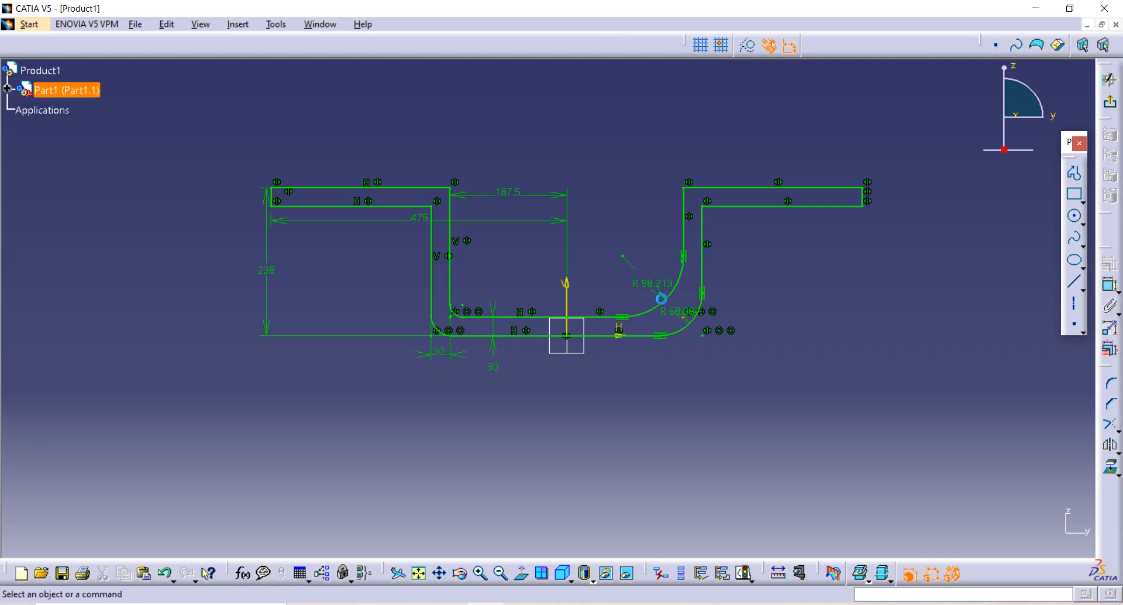
# Set the radii of the outer and inner bottom-right corners to 20 mm
pyautogui.click(688, 311)
pyautogui.doubleClick(688, 310)
pyautogui.write('30')
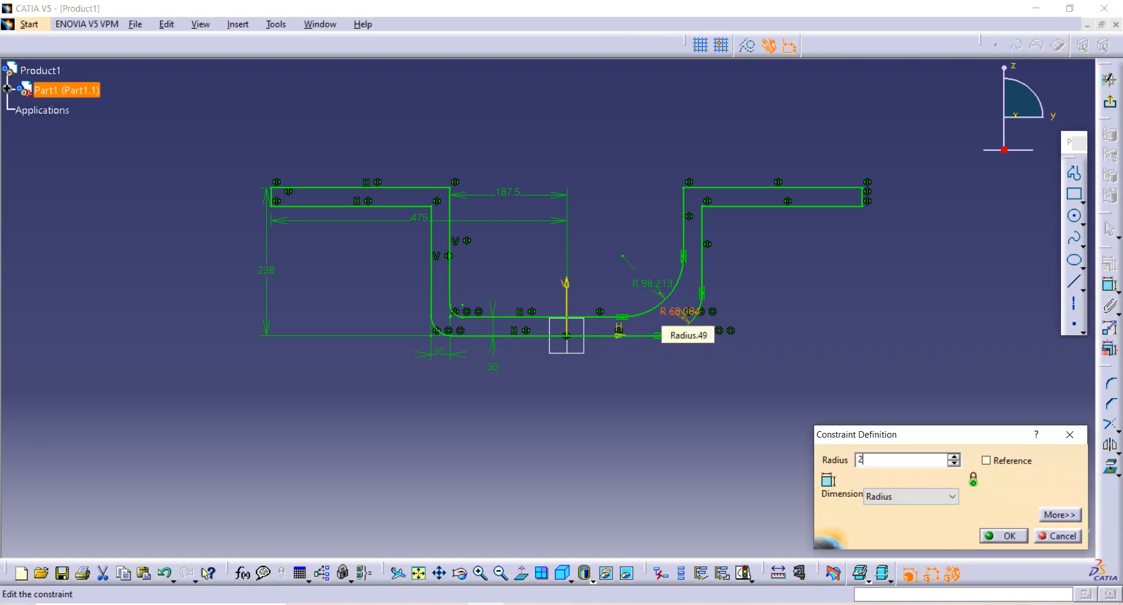
pyautogui.press('Return')
pyautogui.doubleClick(651, 283)
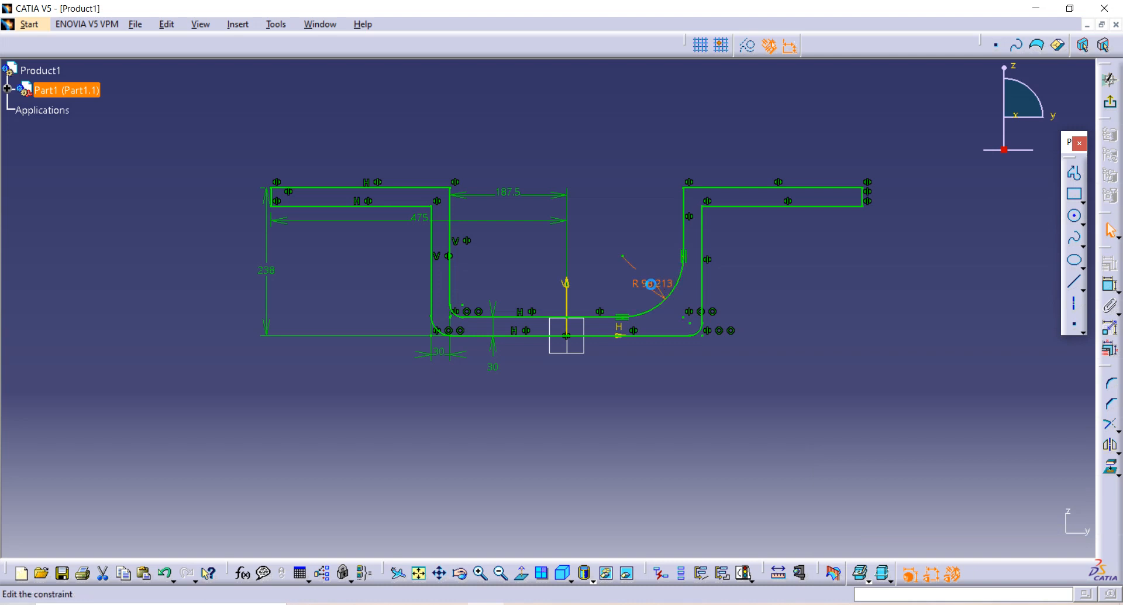
pyautogui.write('30')
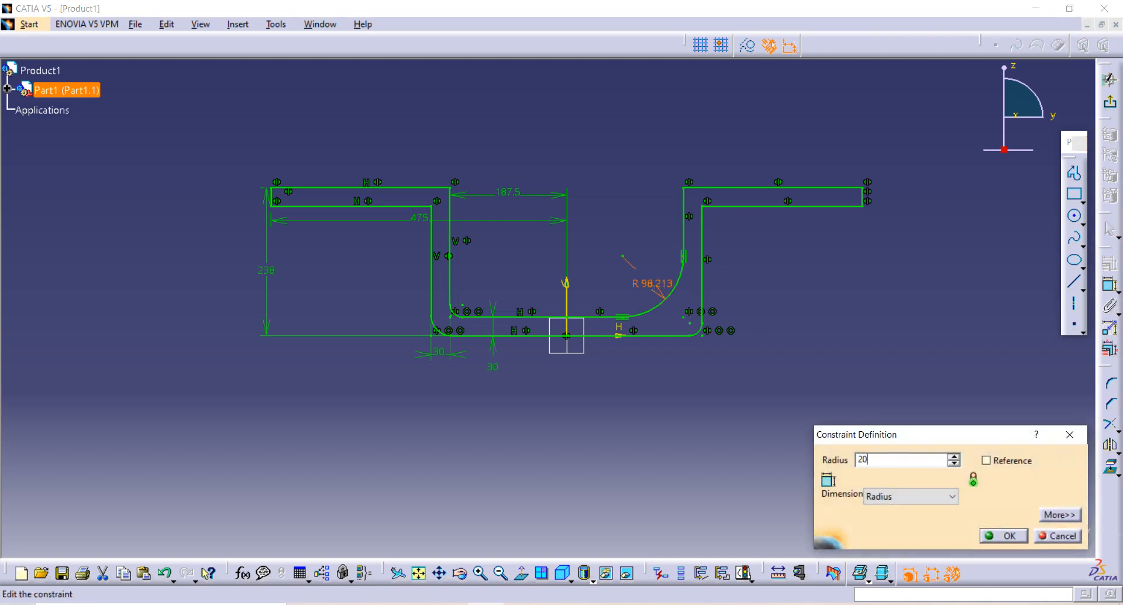
pyautogui.press('Return')
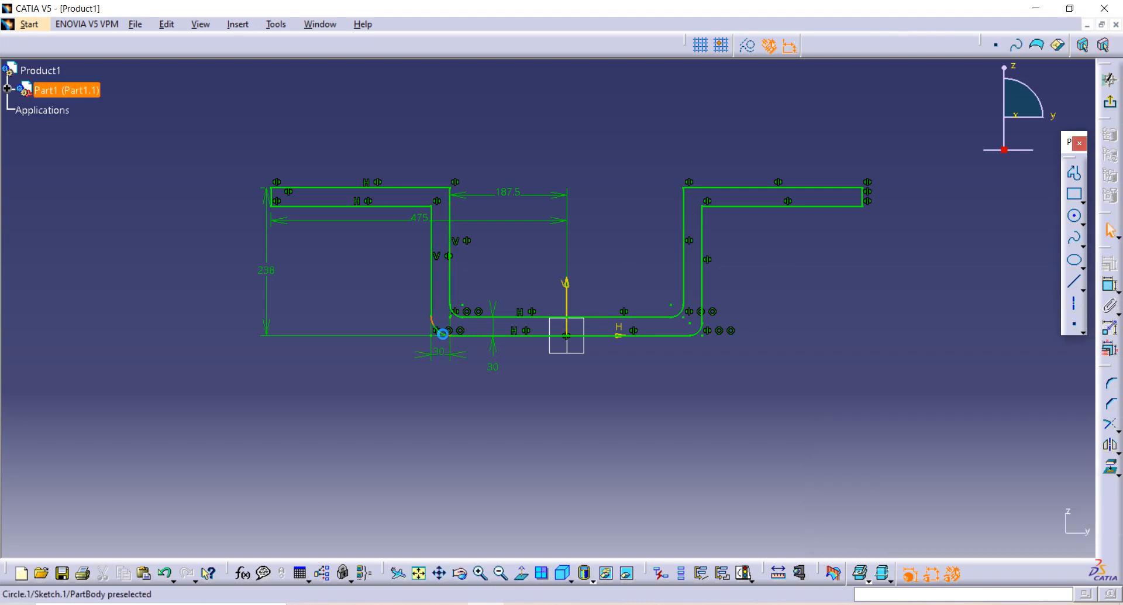
# Set the radius of the outer bottom-left corner to 20 mm
pyautogui.moveTo(443, 335); pyautogui.dragTo(439, 275, button='middle')
pyautogui.doubleClick(363, 333)
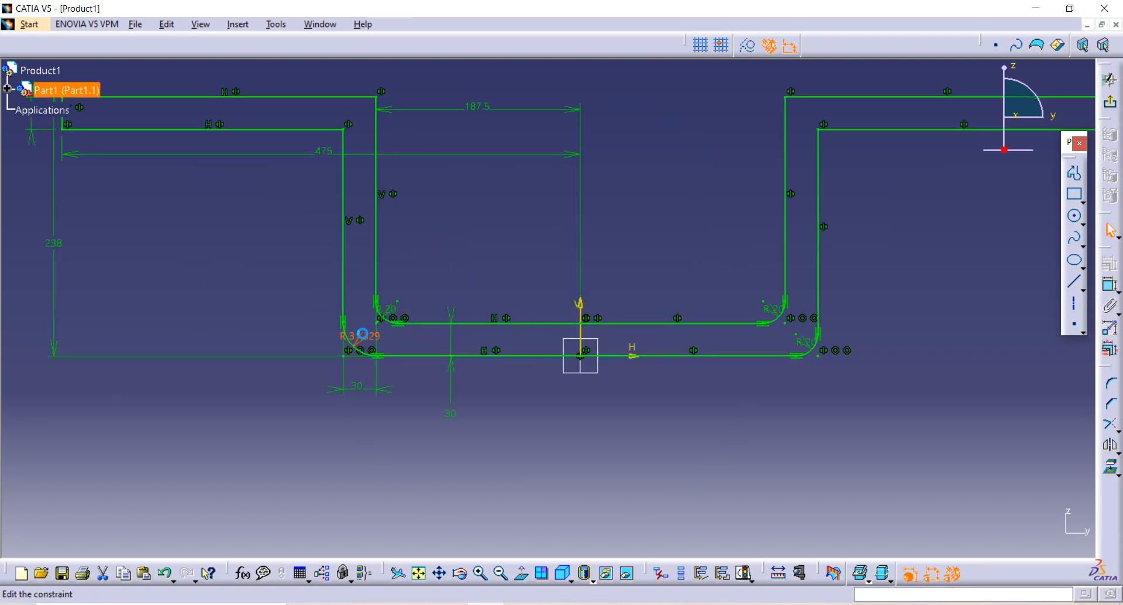
pyautogui.write('20')
pyautogui.press('Return')
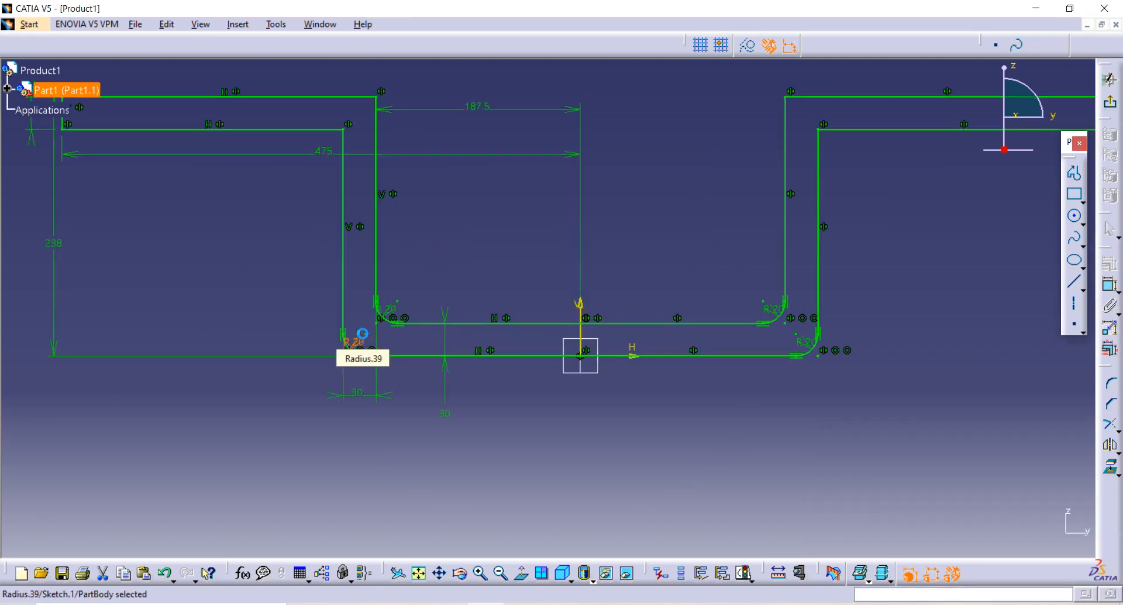
# Round both bend corners below the right flange, the upper one with about 37 mm and the lower one with about 44 mm radius
pyautogui.moveTo(550, 319); pyautogui.dragTo(550, 371, button='middle')
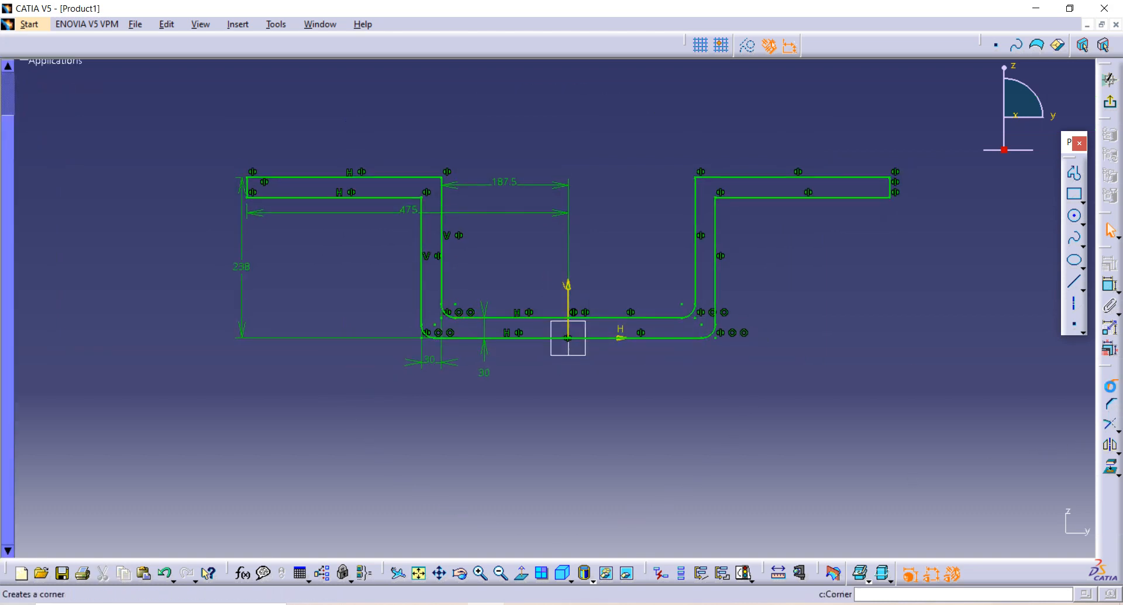
pyautogui.click(1111, 383)
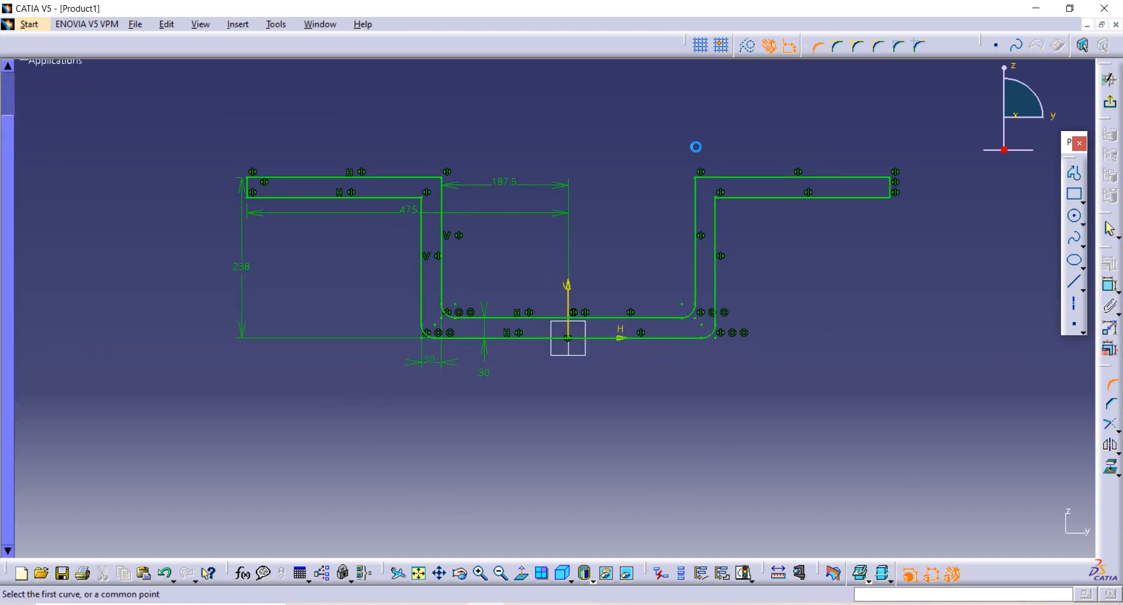
pyautogui.click(697, 198)
pyautogui.click(719, 179)
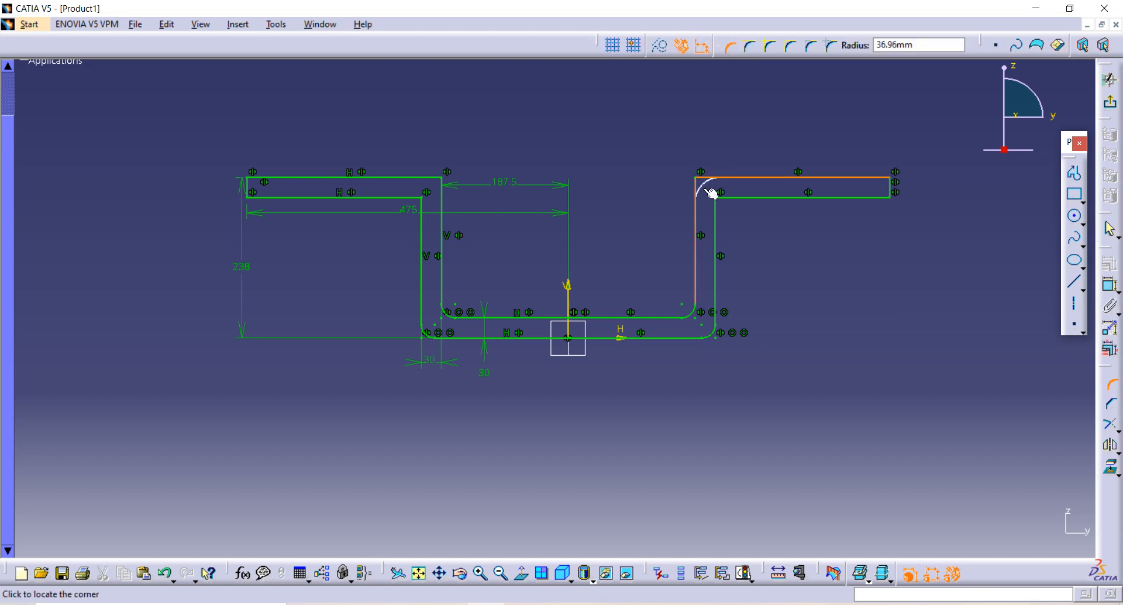
pyautogui.click(710, 189)
pyautogui.click(716, 211)
pyautogui.click(729, 198)
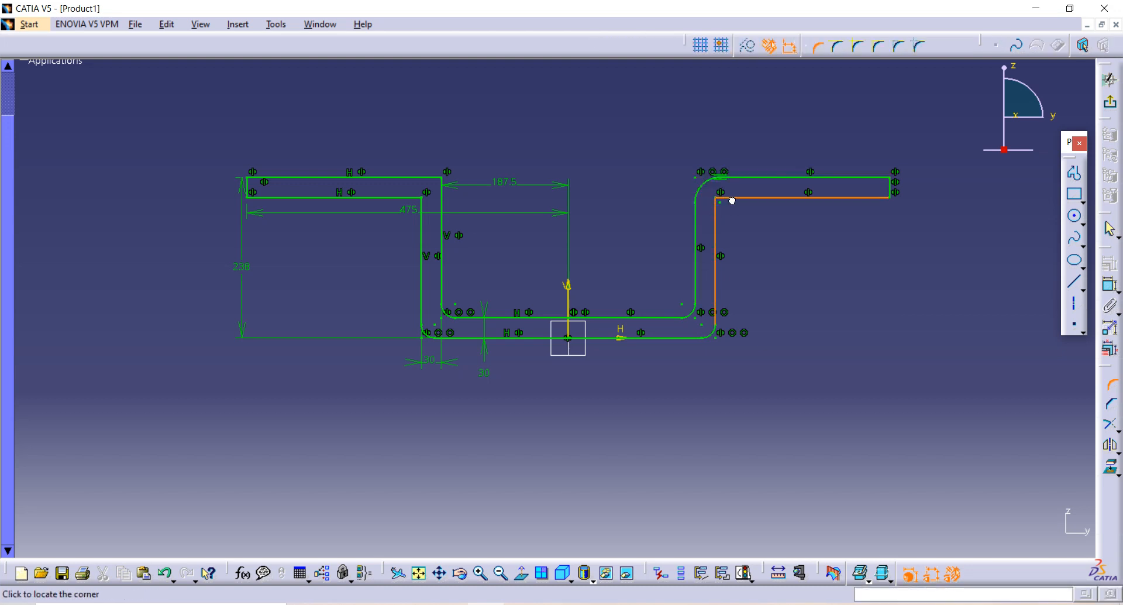
pyautogui.click(742, 225)
# Round both bend corners where the left flange meets the web, giving the lower one a radius of about 39 mm
pyautogui.click(433, 177)
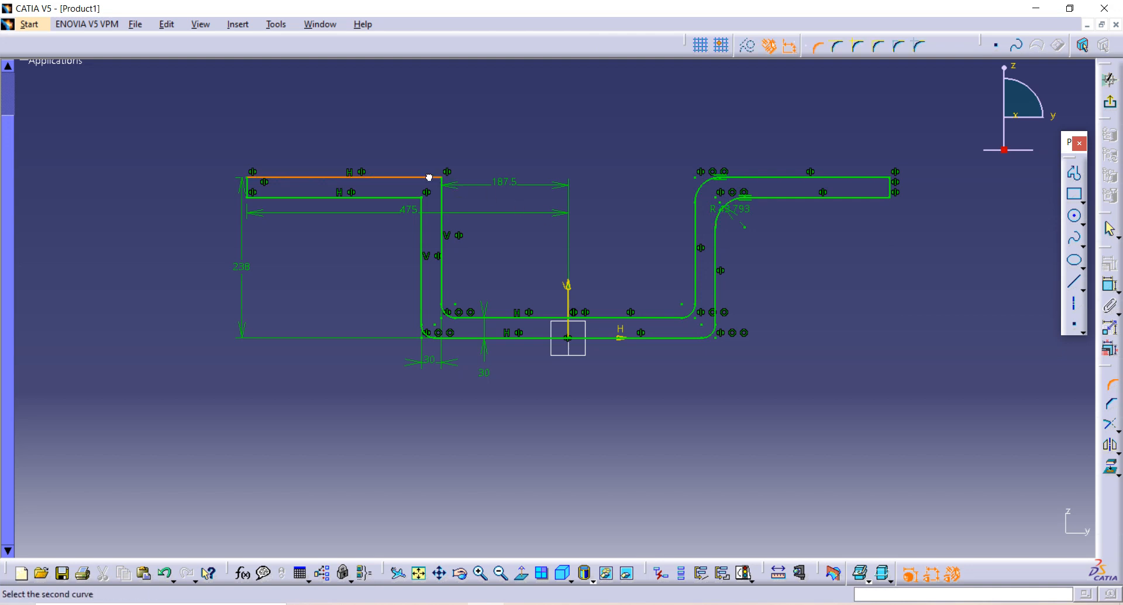
pyautogui.click(442, 192)
pyautogui.click(422, 189)
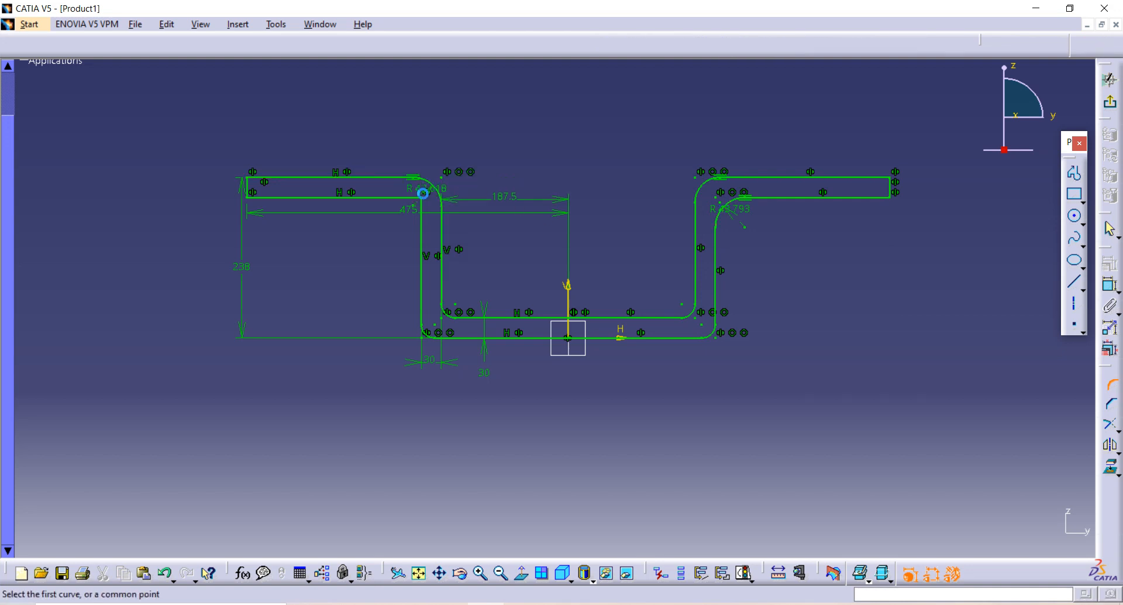
pyautogui.click(409, 198)
pyautogui.click(421, 221)
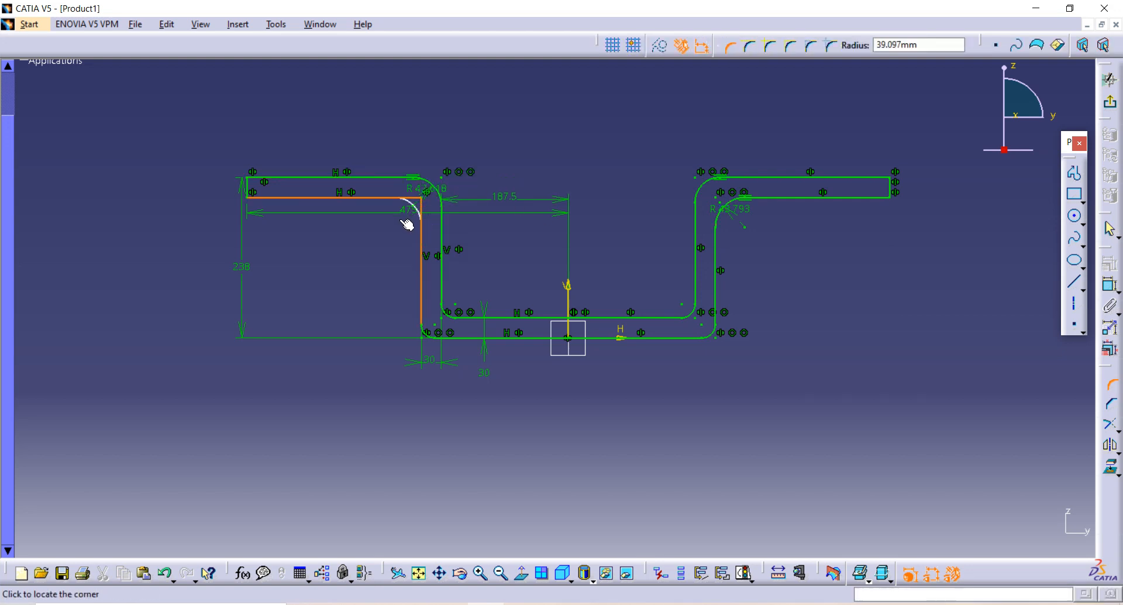
pyautogui.click(402, 216)
# Set the radii of both left flange bend corners to 20 mm
pyautogui.moveTo(473, 201)
pyautogui.keyDown('ctrl'); pyautogui.mouseDown(button='middle')
pyautogui.moveTo(455, 133)
pyautogui.moveTo(465, 183)
pyautogui.mouseUp(button='middle'); pyautogui.keyUp('ctrl')
pyautogui.doubleClick(355, 144)
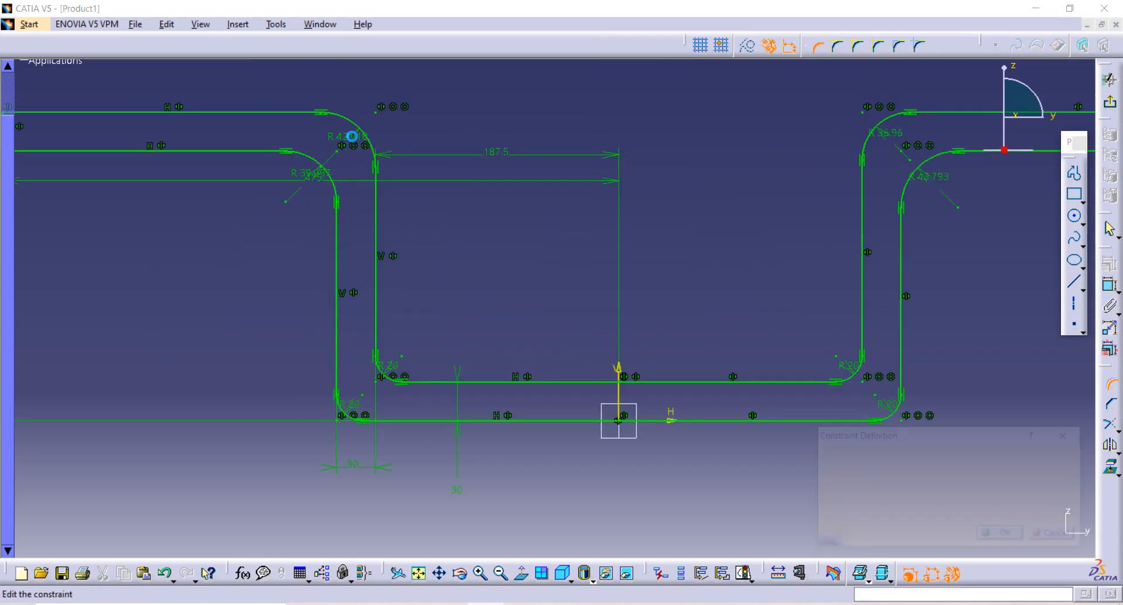
pyautogui.write('20')
pyautogui.press('Return')
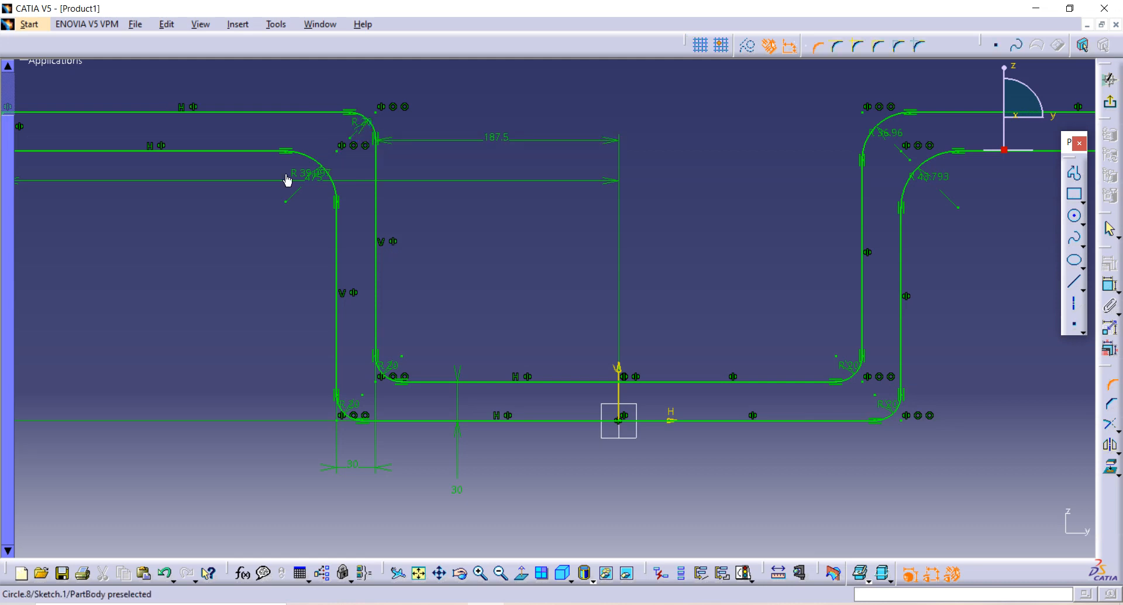
pyautogui.doubleClick(310, 174)
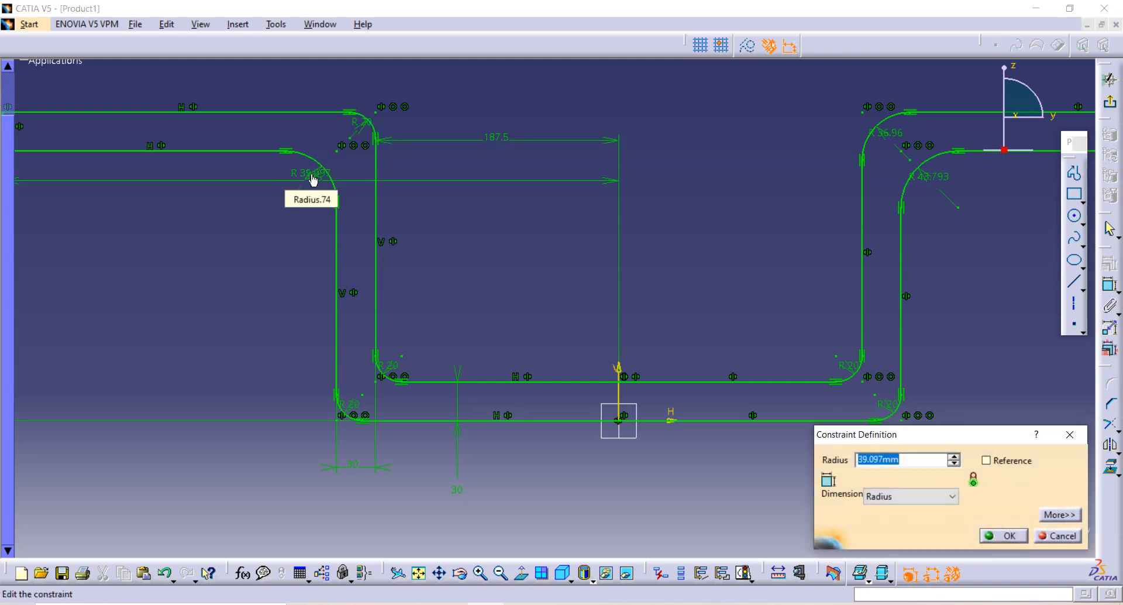
pyautogui.write('20')
pyautogui.press('Return')
# Set the radii of both bend corners below the right flange to 20 mm
pyautogui.moveTo(578, 208)
pyautogui.mouseDown(button='middle')
pyautogui.moveTo(527, 198)
pyautogui.moveTo(567, 173)
pyautogui.mouseUp(button='middle')
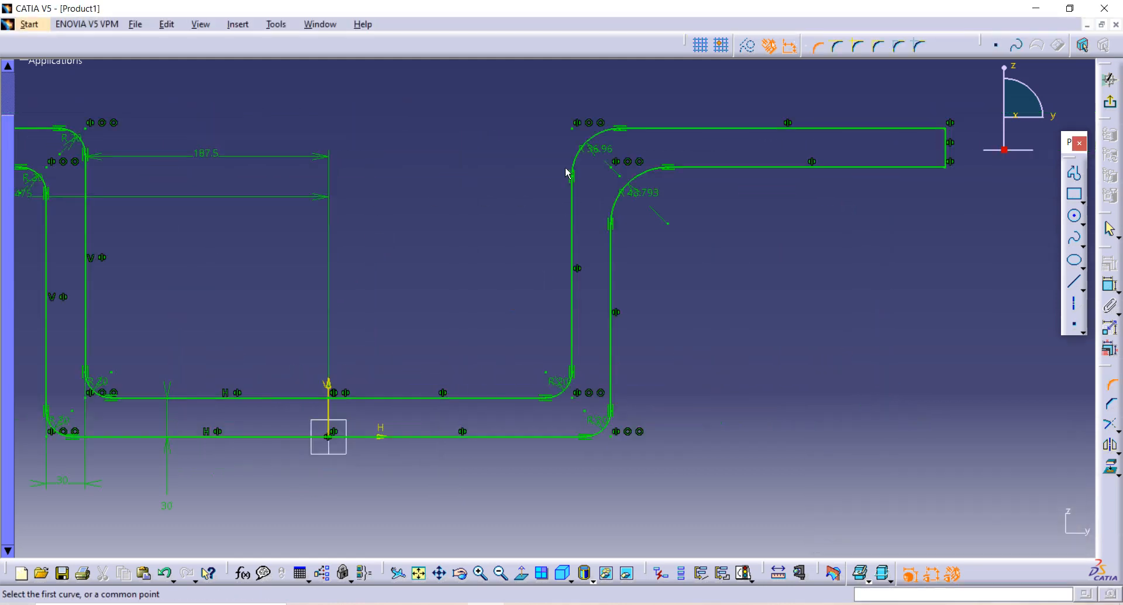
pyautogui.doubleClick(596, 147)
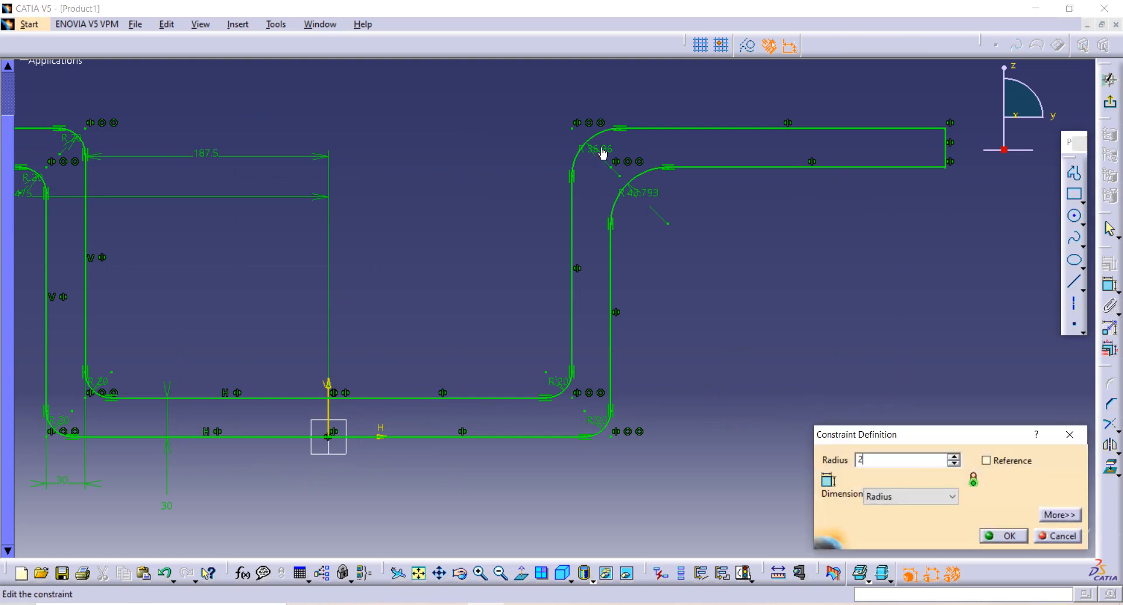
pyautogui.write('20')
pyautogui.press('Return')
pyautogui.doubleClick(647, 200)
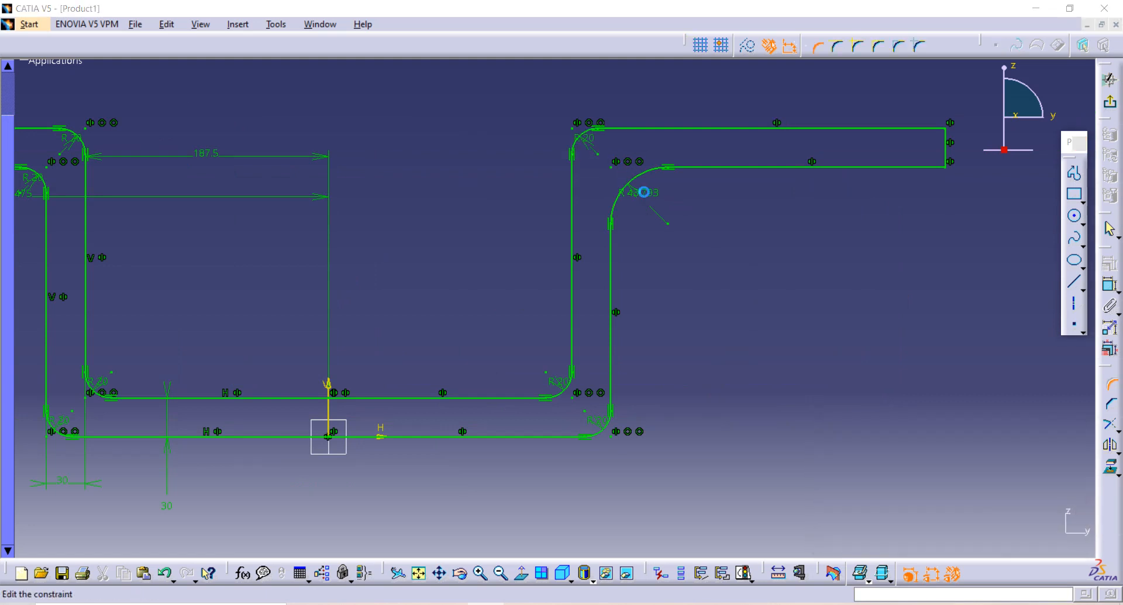
pyautogui.write('20mm')
pyautogui.press('Return')
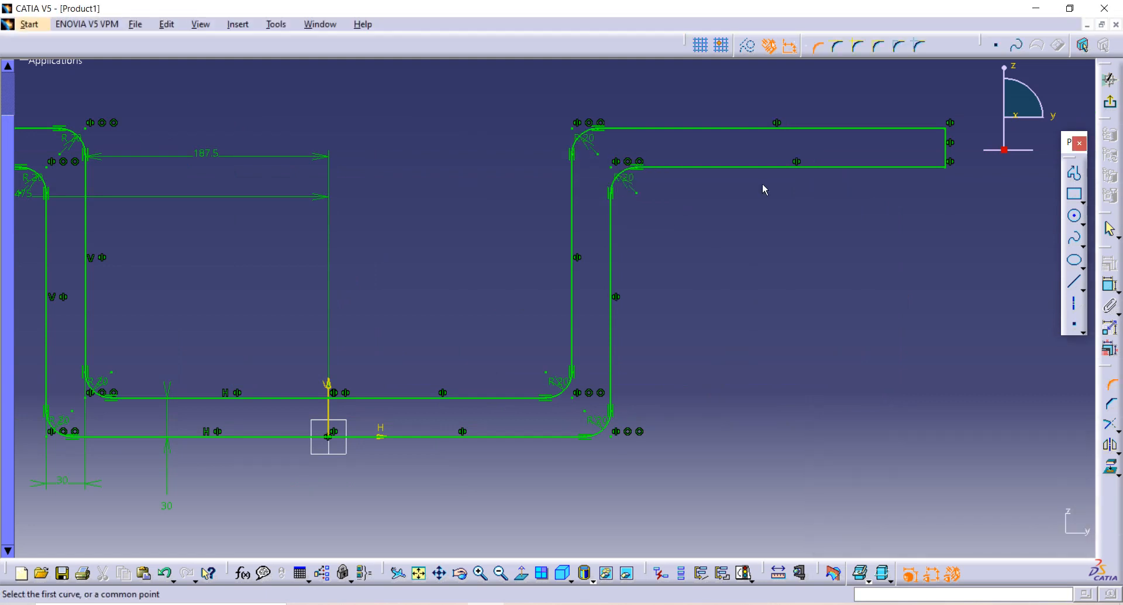
# Finish the profile sketch and extrude it as a pad with a length of 150 mm and mirrored extent
pyautogui.moveTo(762, 231); pyautogui.dragTo(764, 301, button='middle')
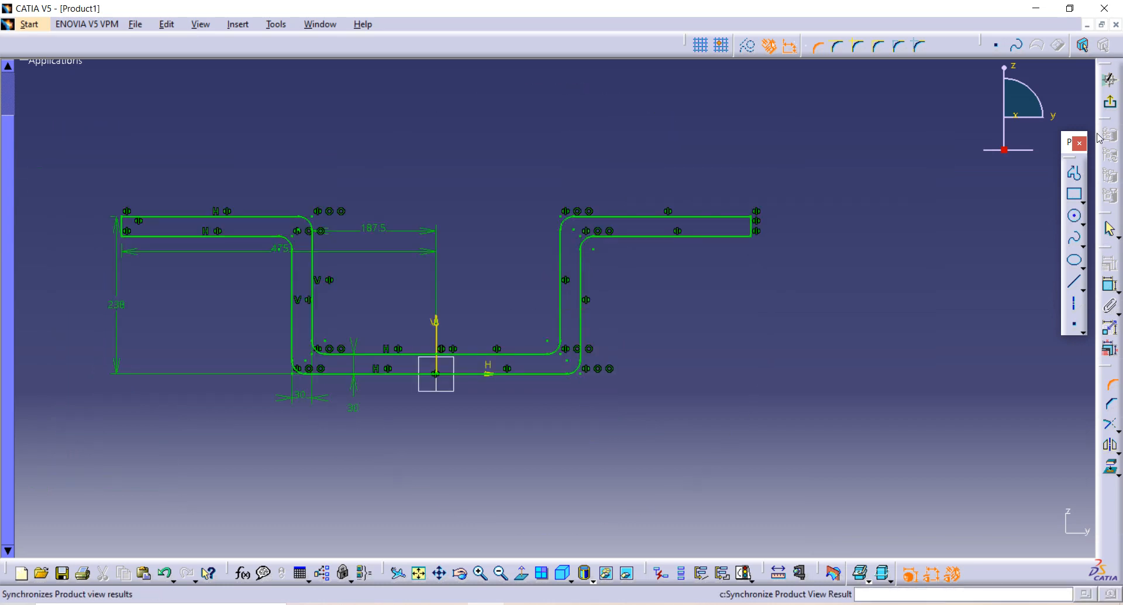
pyautogui.click(1109, 103)
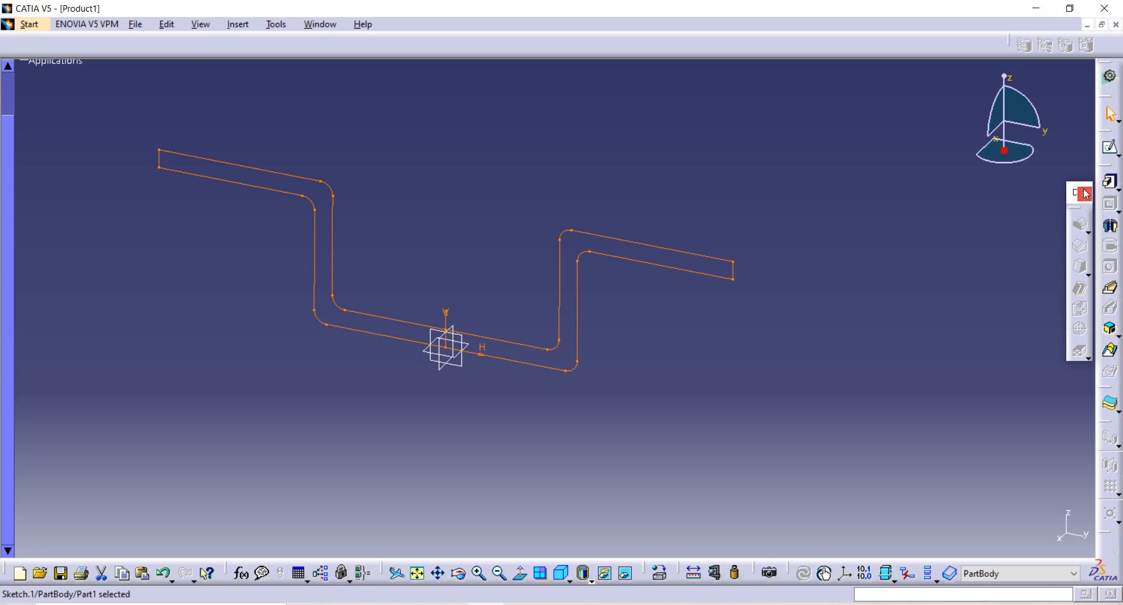
pyautogui.click(1110, 182)
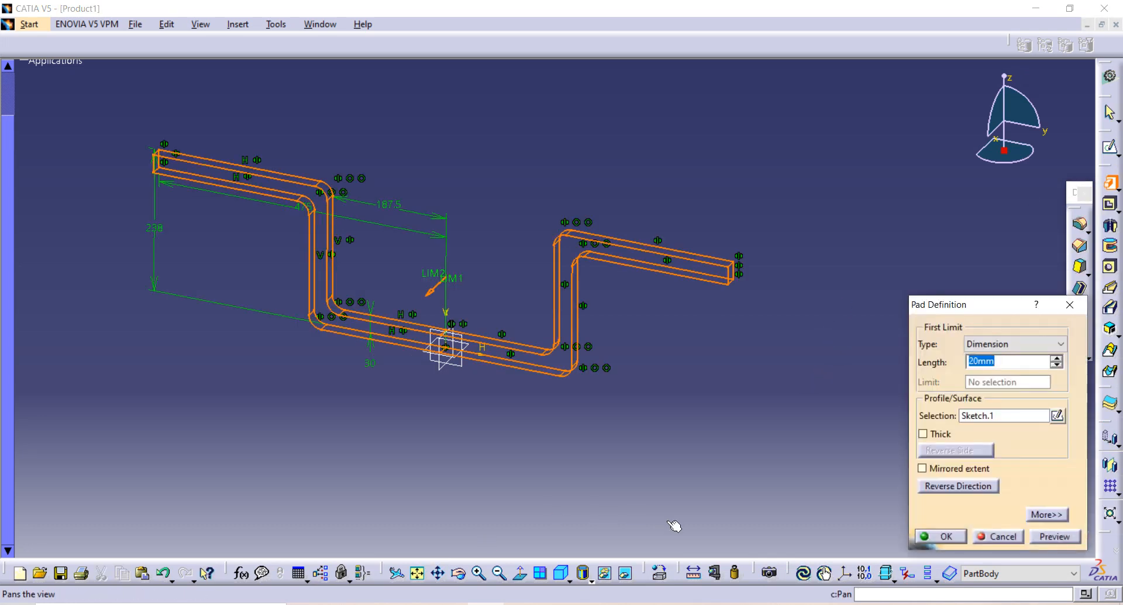
pyautogui.press('BackSpace')
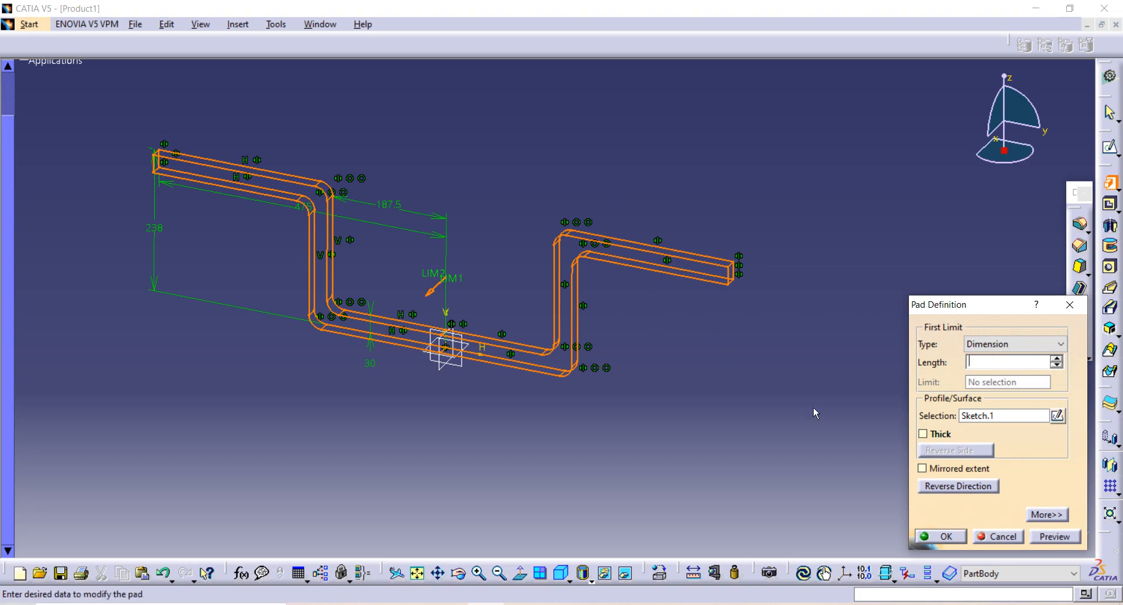
pyautogui.press('Return')
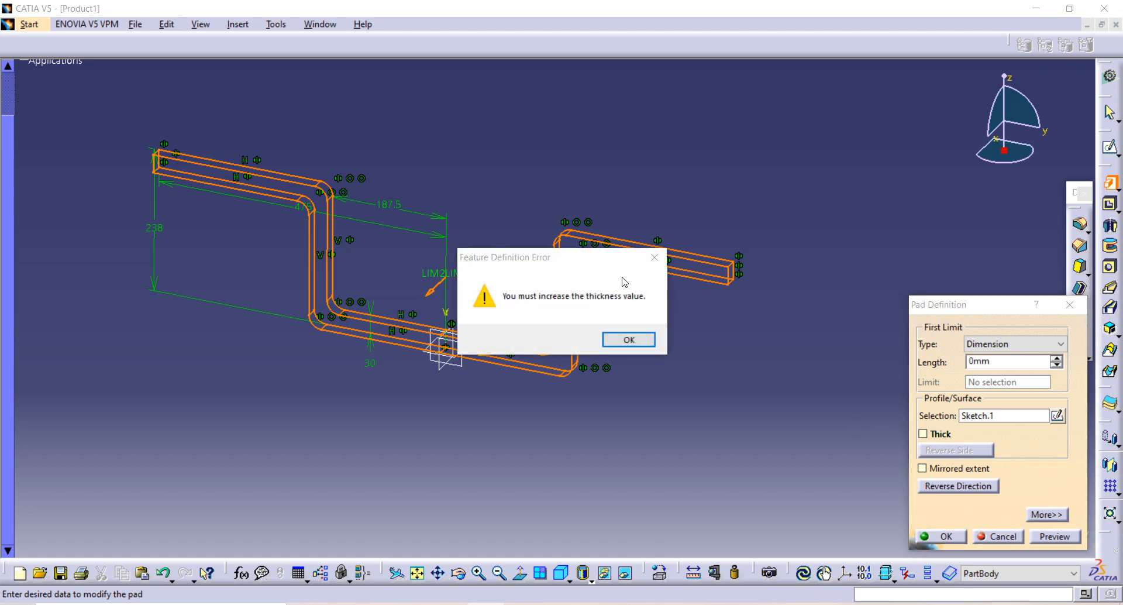
pyautogui.click(649, 251)
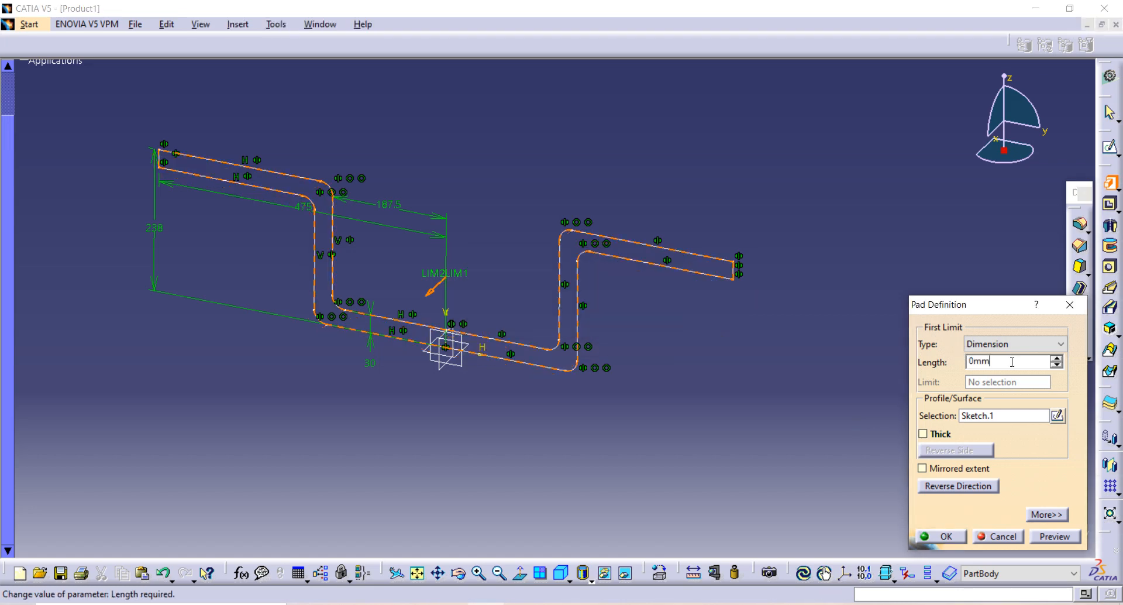
pyautogui.press('BackSpace')
pyautogui.press('BackSpace')
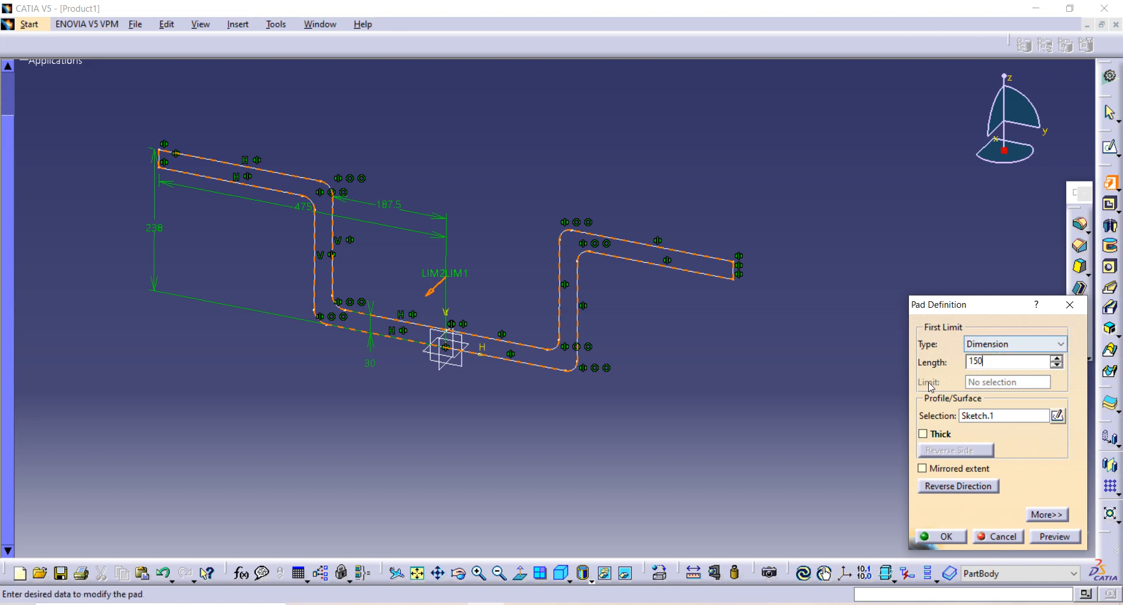
pyautogui.click(923, 468)
pyautogui.moveTo(591, 427); pyautogui.dragTo(569, 302, button='middle')
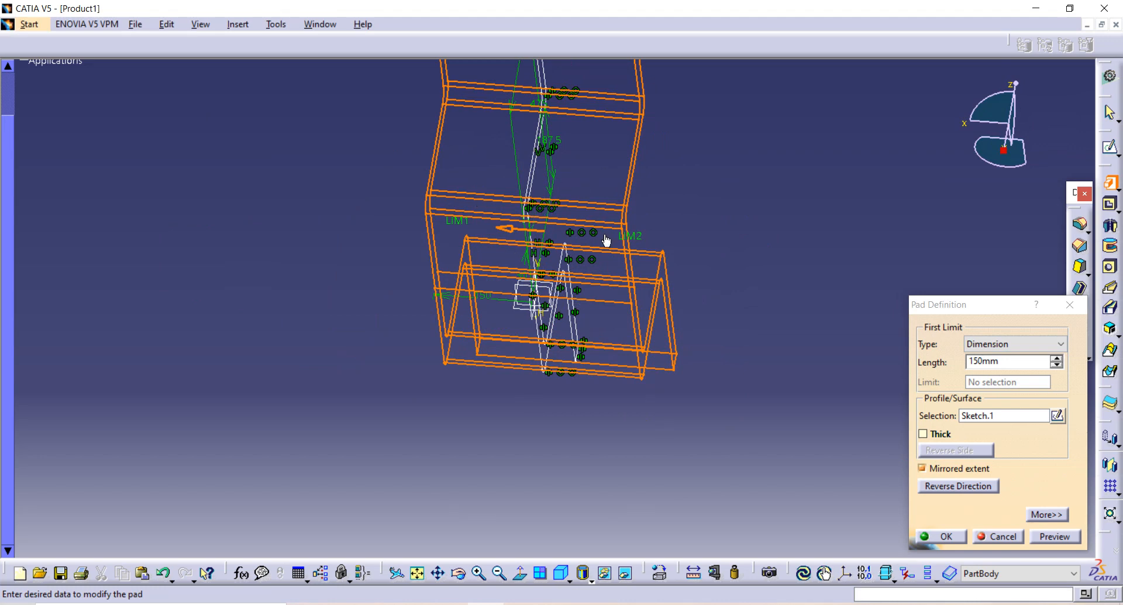
pyautogui.moveTo(606, 240); pyautogui.dragTo(584, 236, button='middle')
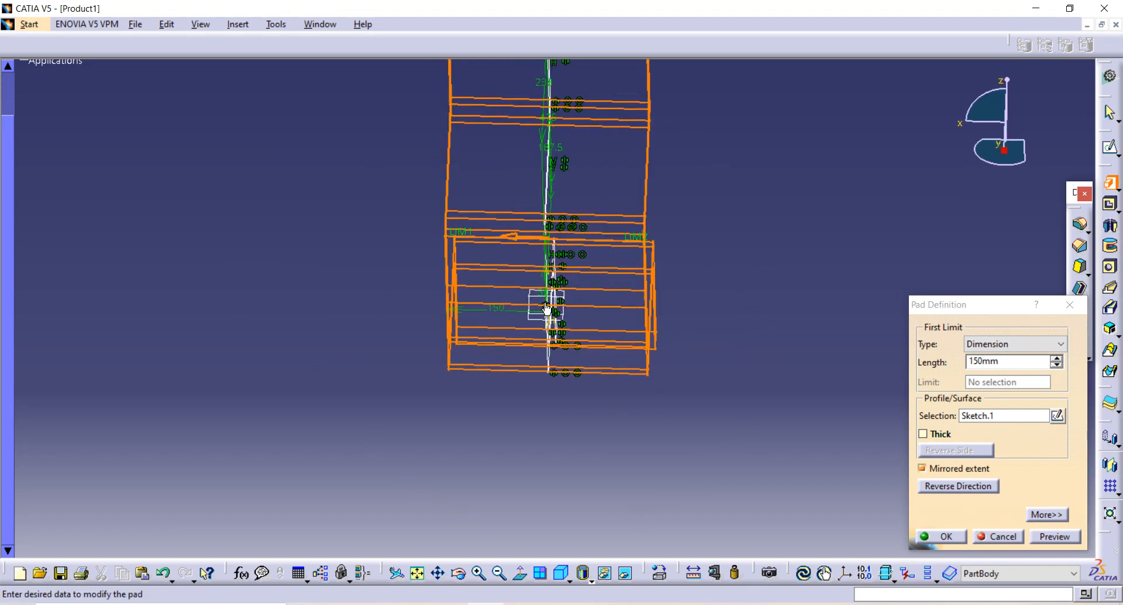
pyautogui.click(943, 536)
# Sketch two concentric circles at the origin on the underside of the bracket's base, about 229 mm and 165 mm in diameter
pyautogui.moveTo(389, 439)
pyautogui.mouseDown(button='middle')
pyautogui.moveTo(499, 429)
pyautogui.moveTo(389, 430)
pyautogui.moveTo(431, 461)
pyautogui.moveTo(481, 434)
pyautogui.moveTo(468, 482)
pyautogui.moveTo(454, 467)
pyautogui.moveTo(497, 179)
pyautogui.moveTo(545, 358)
pyautogui.mouseUp(button='middle')
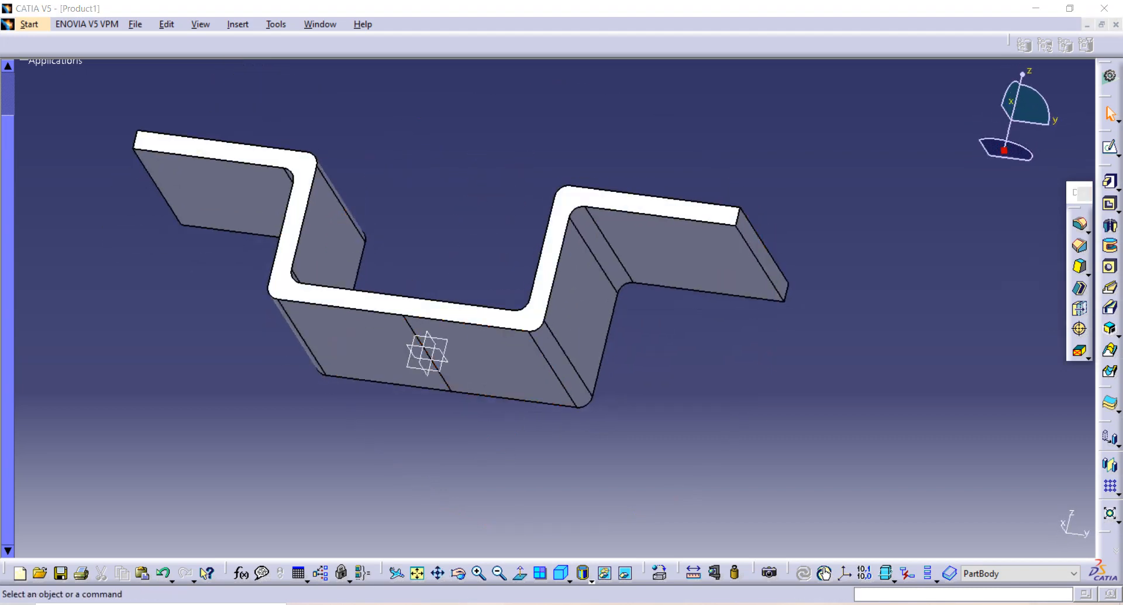
pyautogui.click(377, 604)
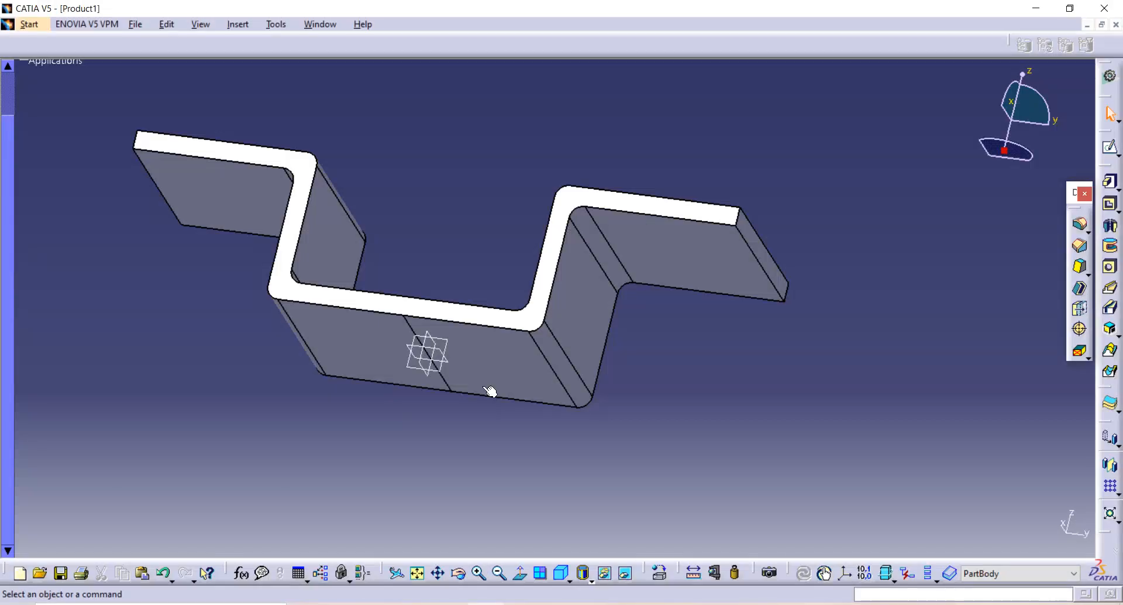
pyautogui.click(491, 374)
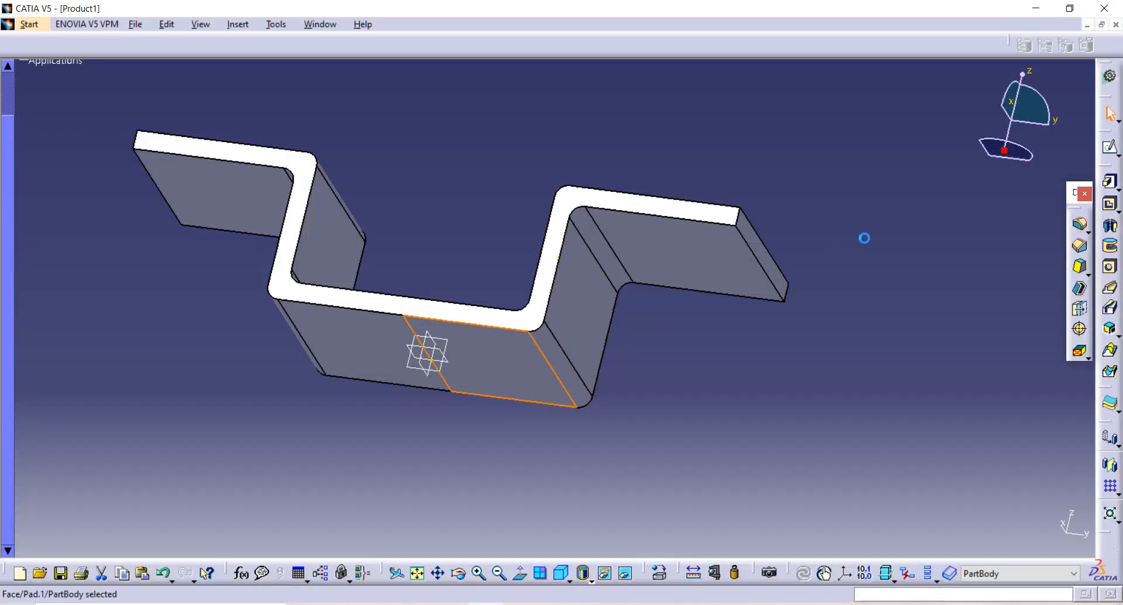
pyautogui.click(1110, 146)
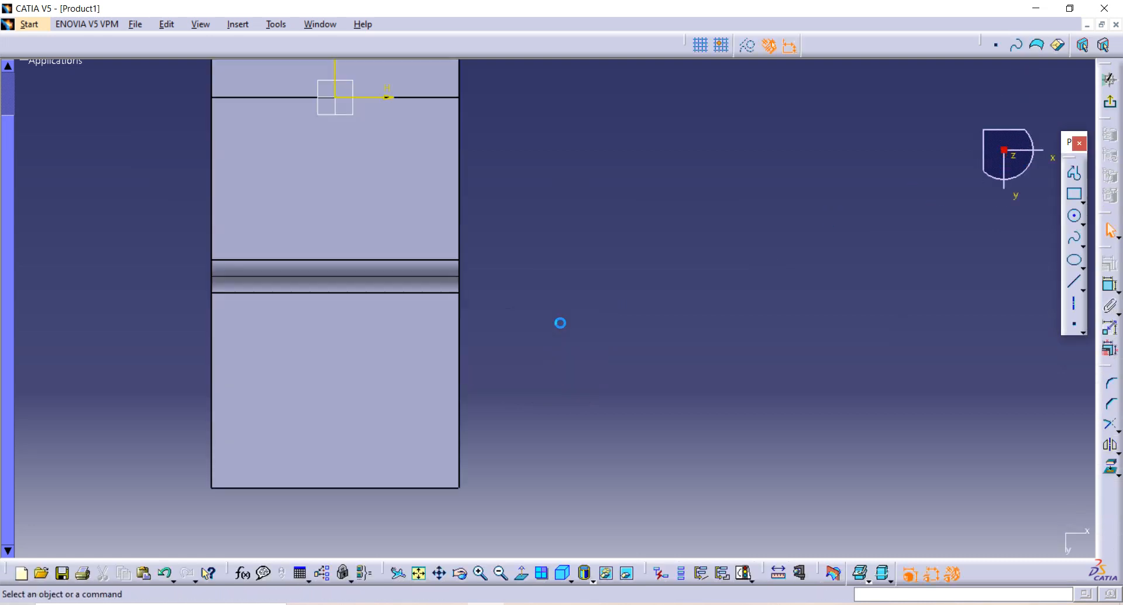
pyautogui.moveTo(526, 229)
pyautogui.mouseDown(button='middle')
pyautogui.moveTo(521, 243)
pyautogui.moveTo(546, 244)
pyautogui.moveTo(651, 351)
pyautogui.mouseUp(button='middle')
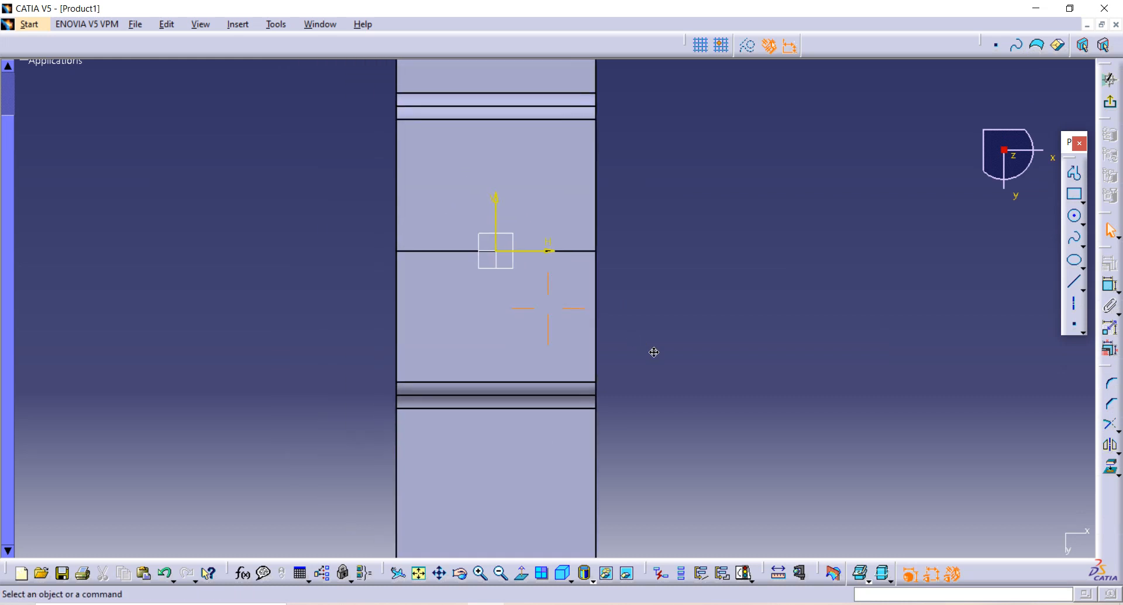
pyautogui.click(1074, 216)
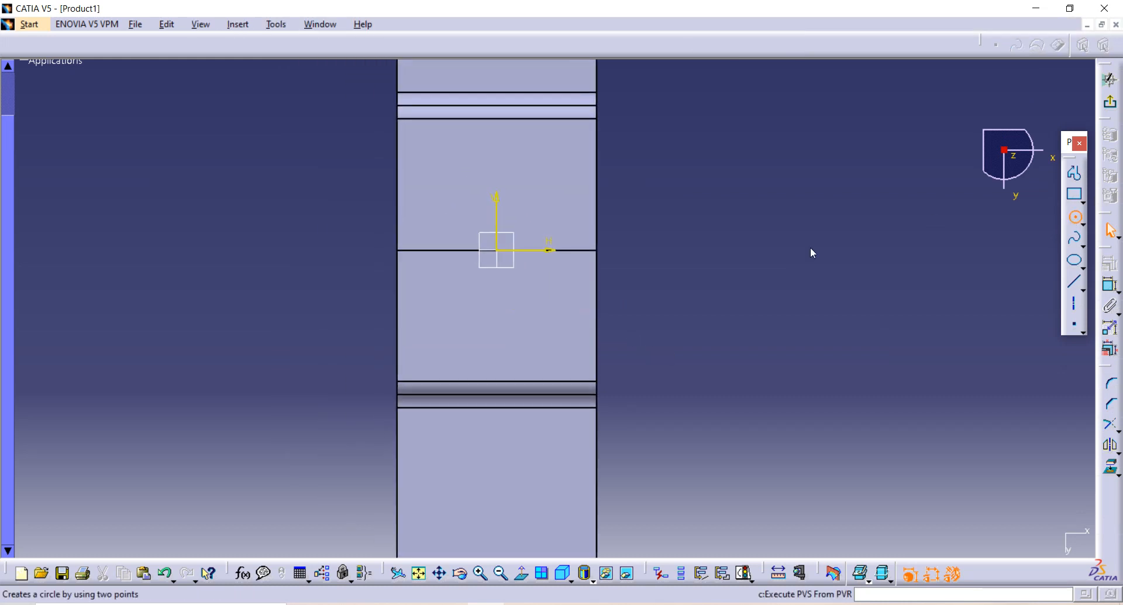
pyautogui.click(501, 251)
pyautogui.click(529, 178)
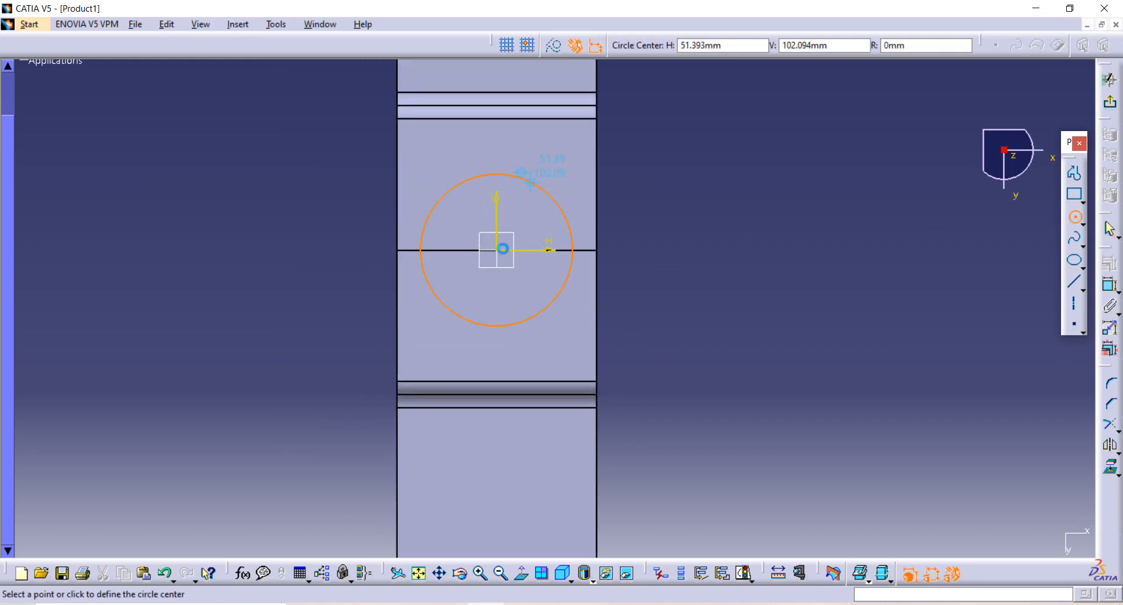
pyautogui.click(502, 252)
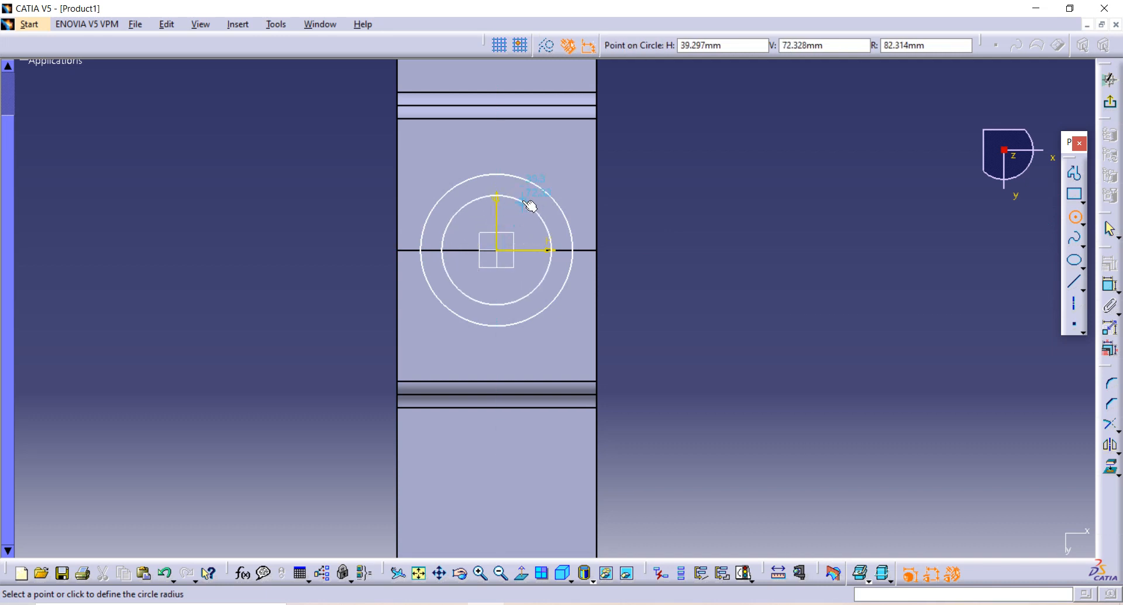
pyautogui.click(529, 206)
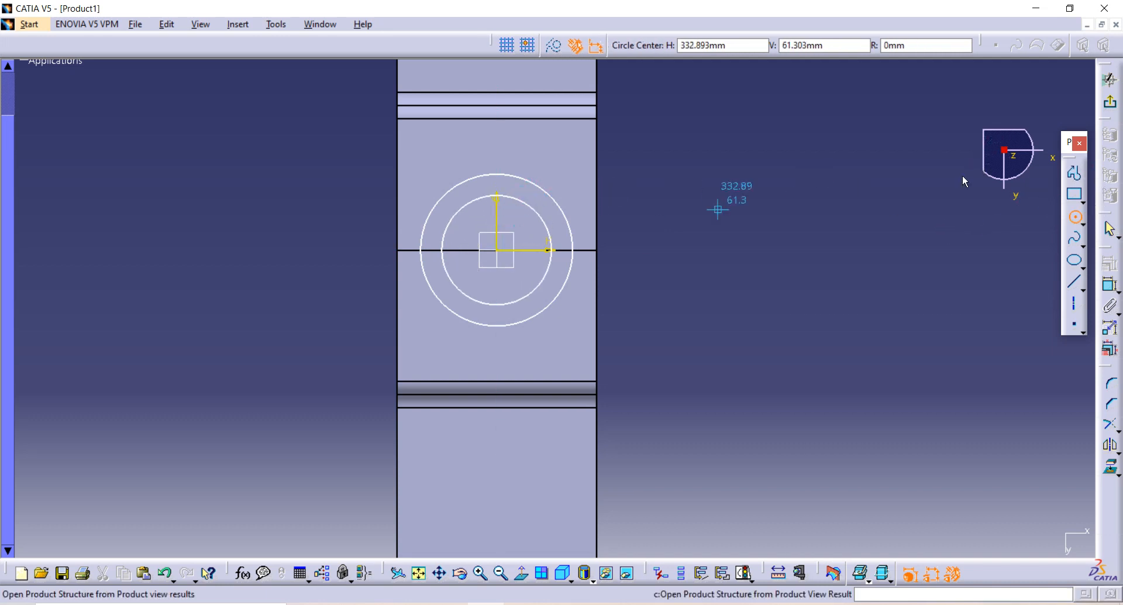
# Dimension the diameters of the outer and inner circles
pyautogui.click(1109, 285)
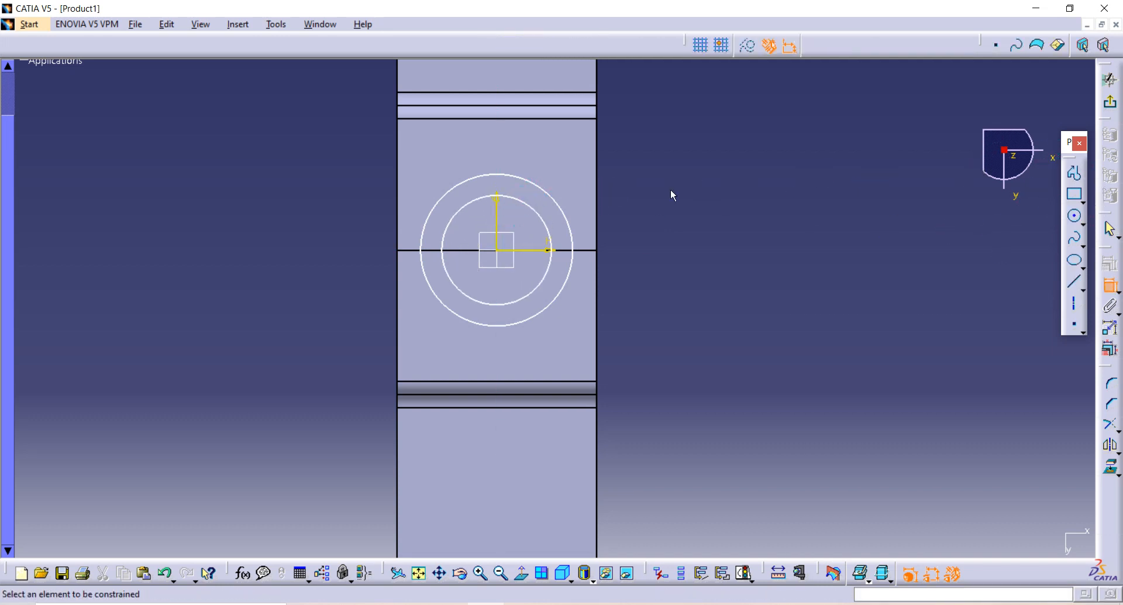
pyautogui.click(542, 188)
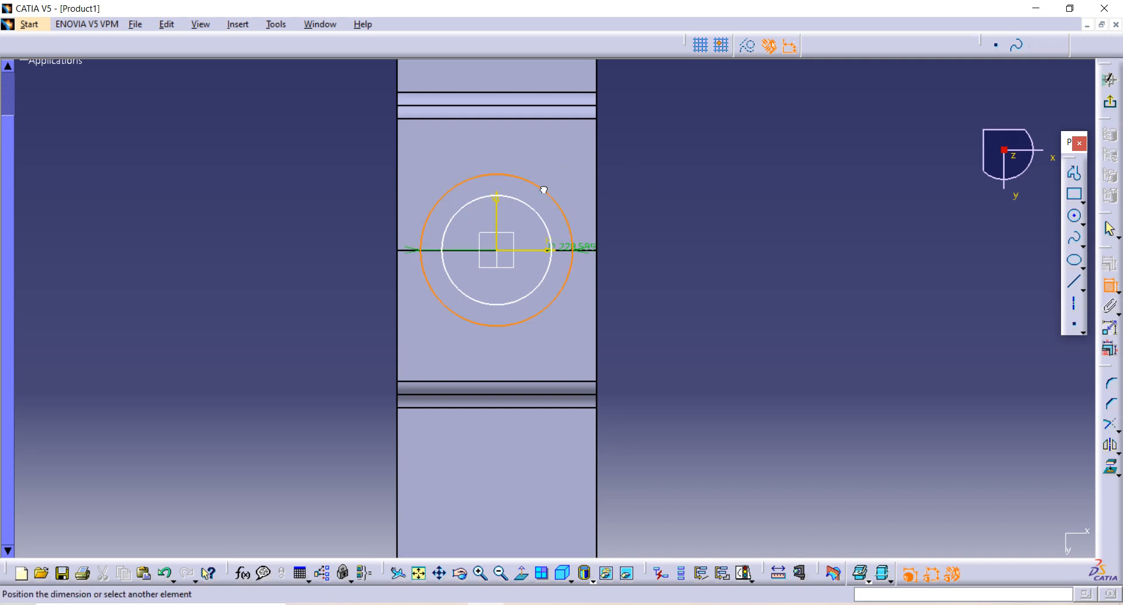
pyautogui.click(697, 185)
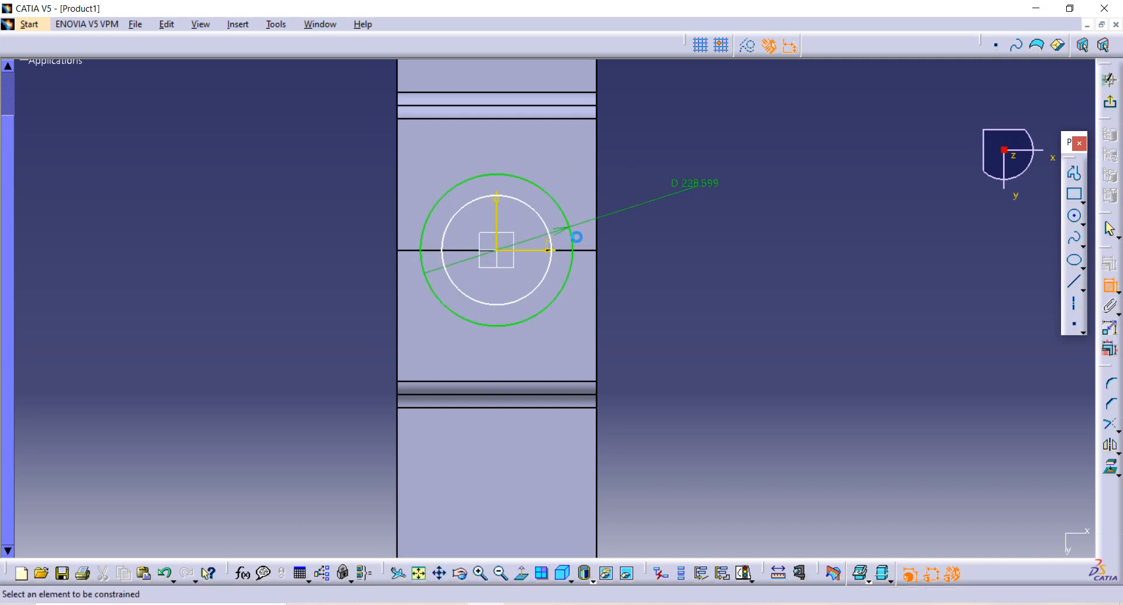
pyautogui.click(549, 264)
pyautogui.click(740, 243)
# Set the outer circle's diameter to 225 mm and the inner circle's diameter to 175 mm
pyautogui.doubleClick(697, 179)
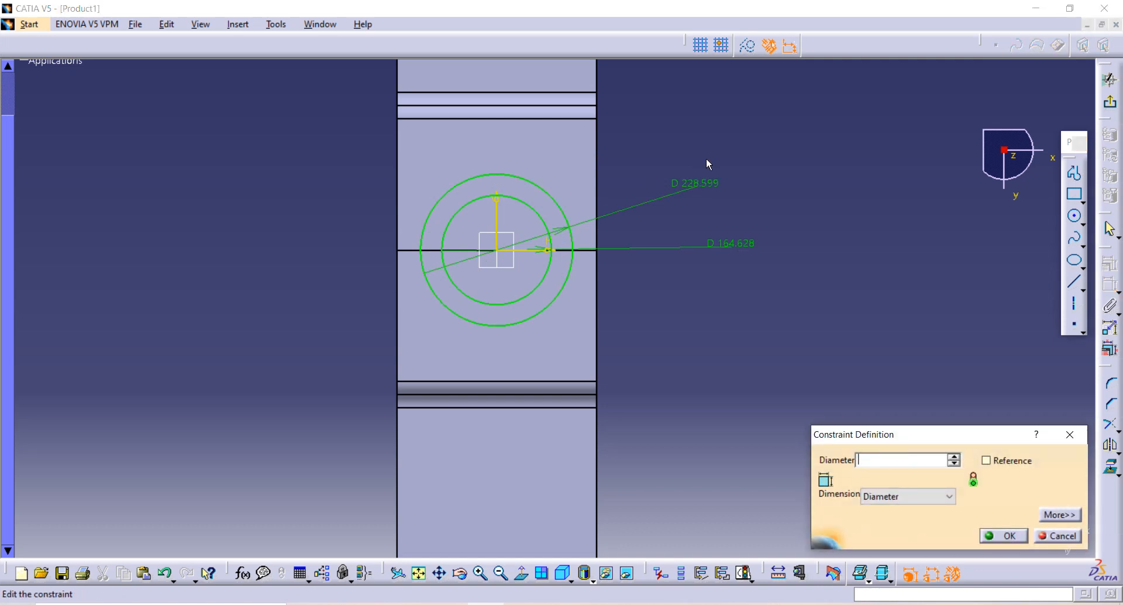
pyautogui.write('225')
pyautogui.press('Return')
pyautogui.doubleClick(736, 244)
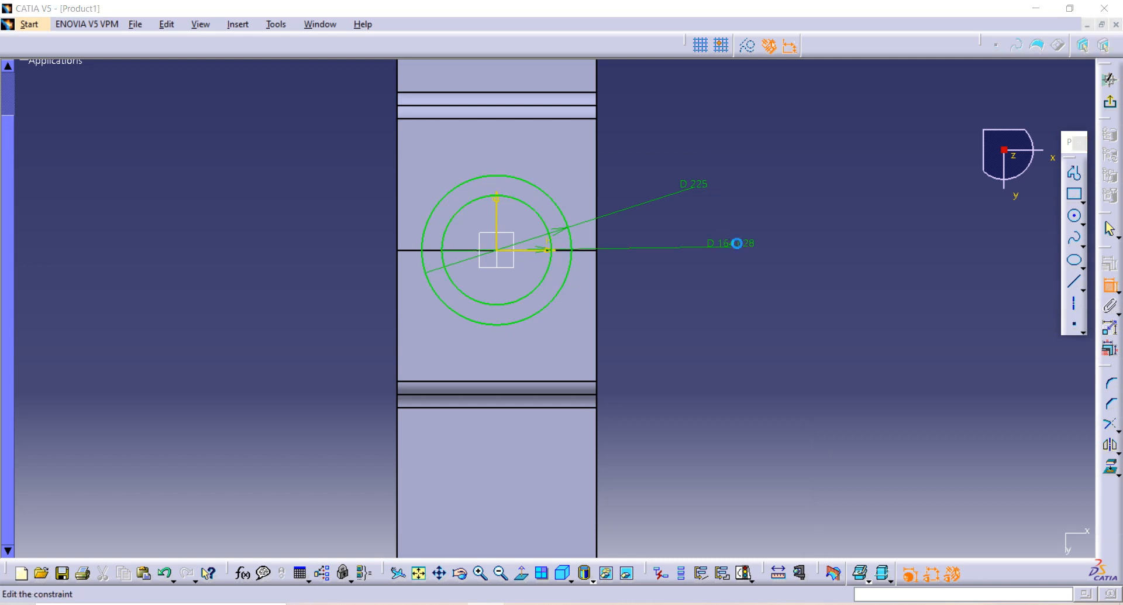
pyautogui.write('175')
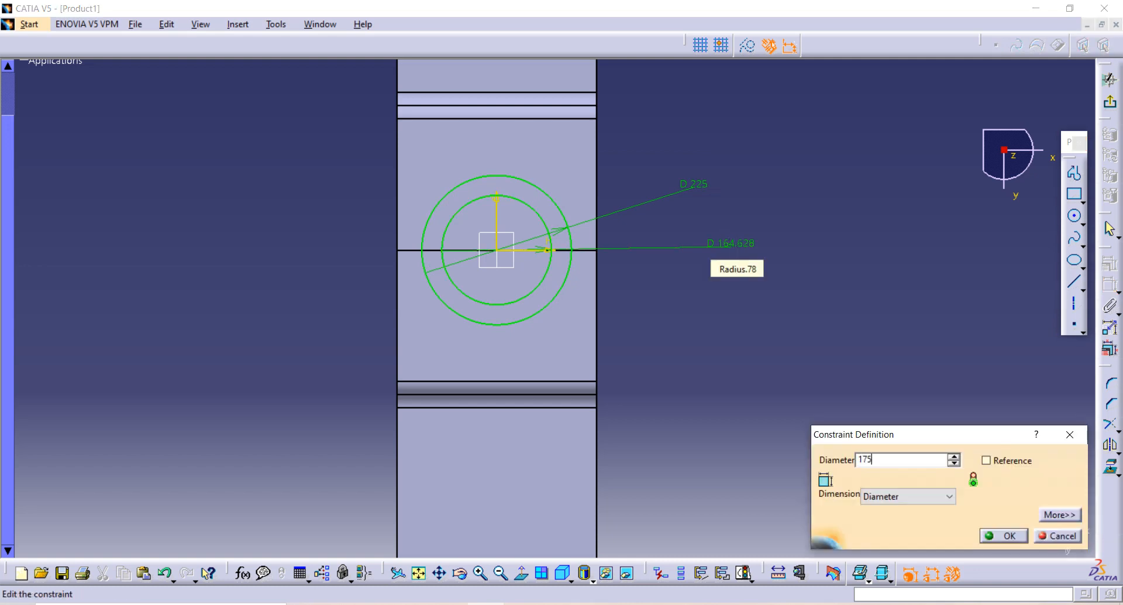
pyautogui.press('Return')
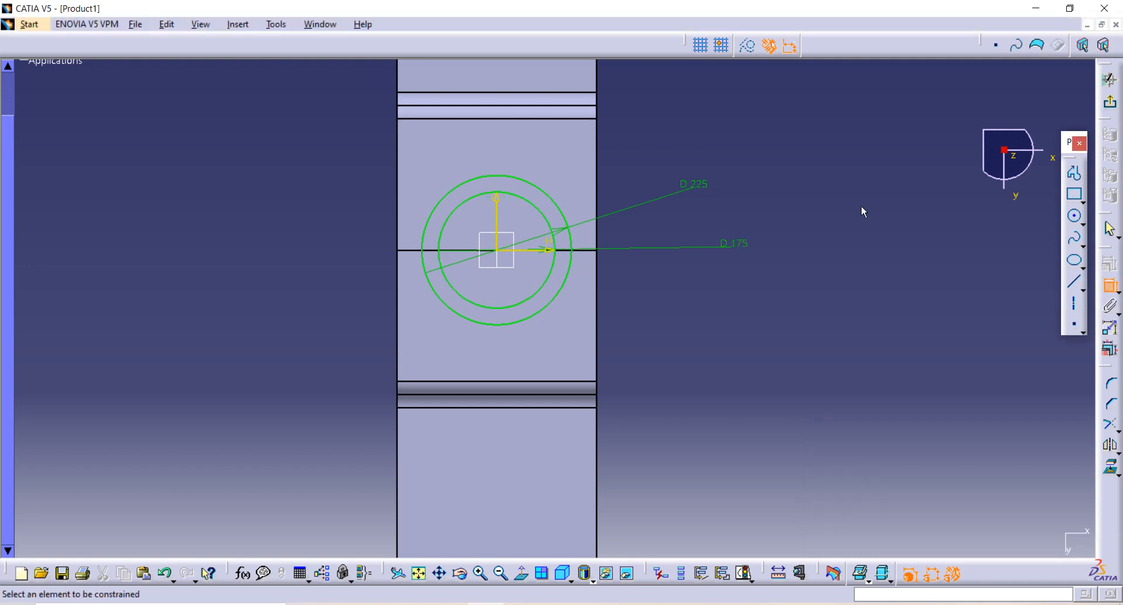
# Finish the ring sketch and pad it 170 mm upward through the bracket's base, reversing the default direction
pyautogui.click(1110, 102)
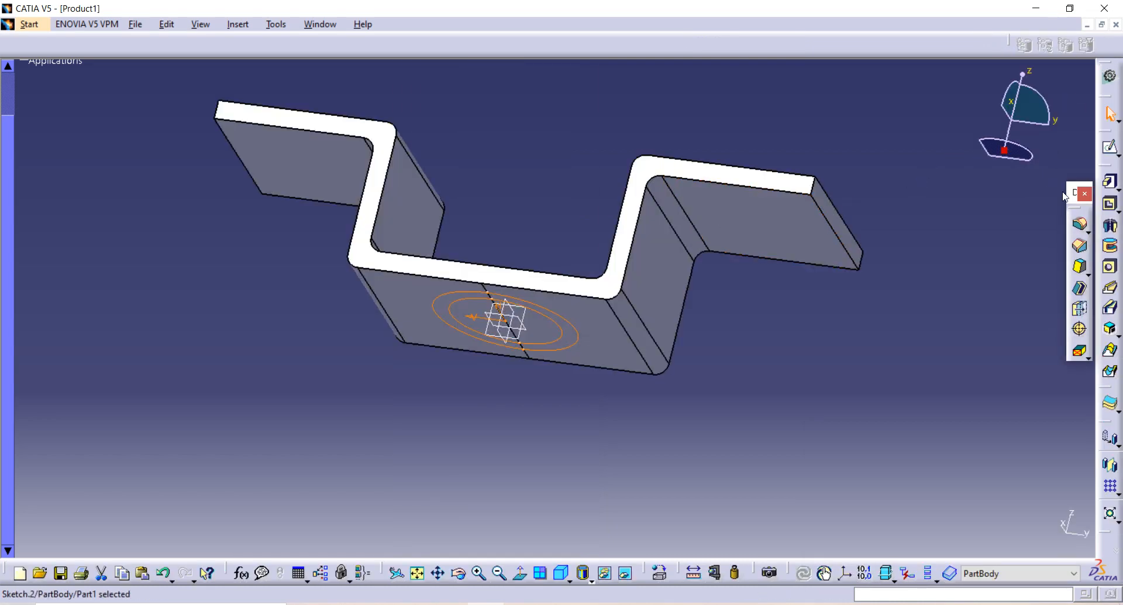
pyautogui.moveTo(542, 145); pyautogui.dragTo(932, 216, button='middle')
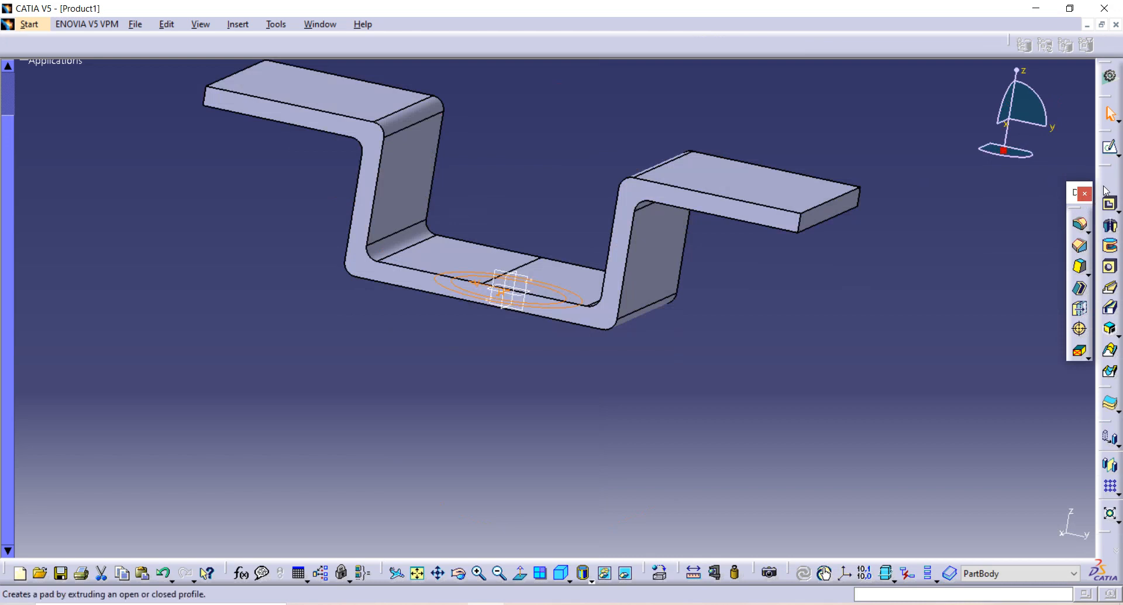
pyautogui.click(1106, 196)
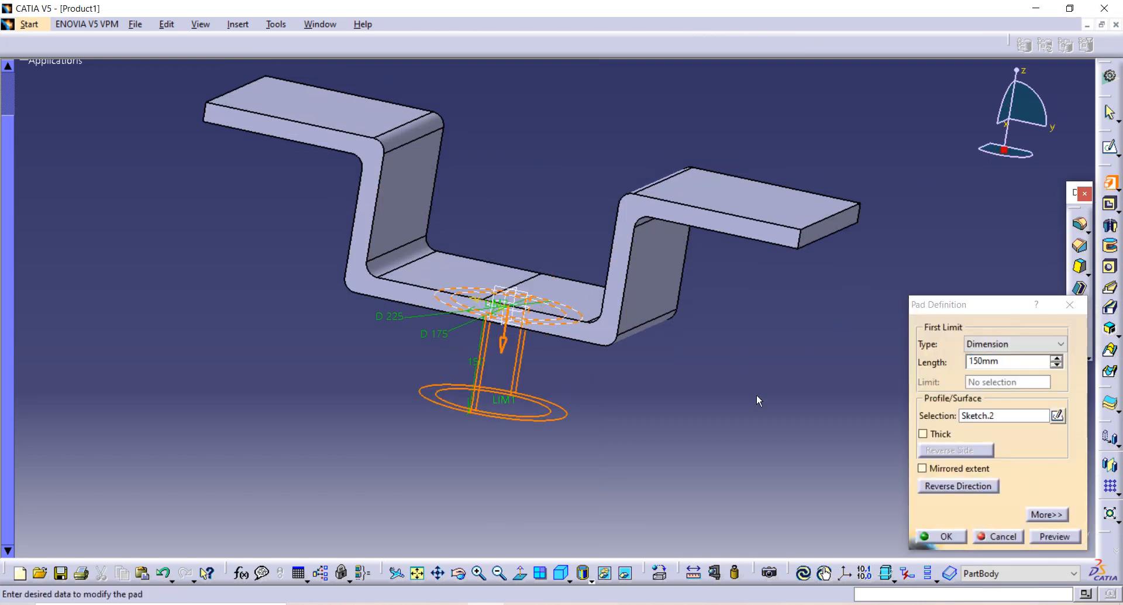
pyautogui.click(951, 487)
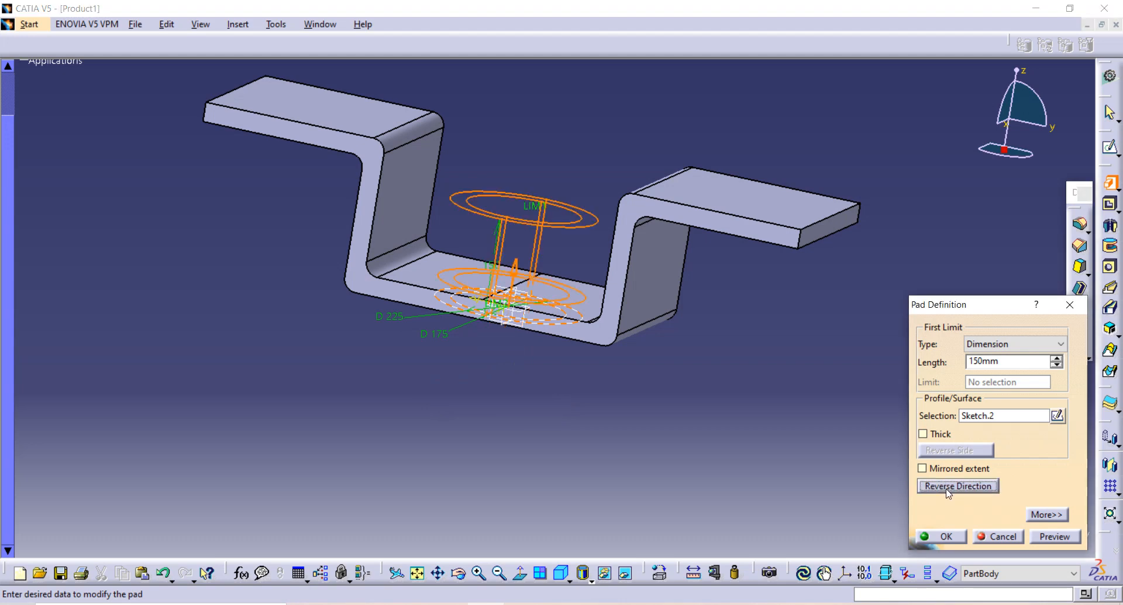
pyautogui.click(514, 269)
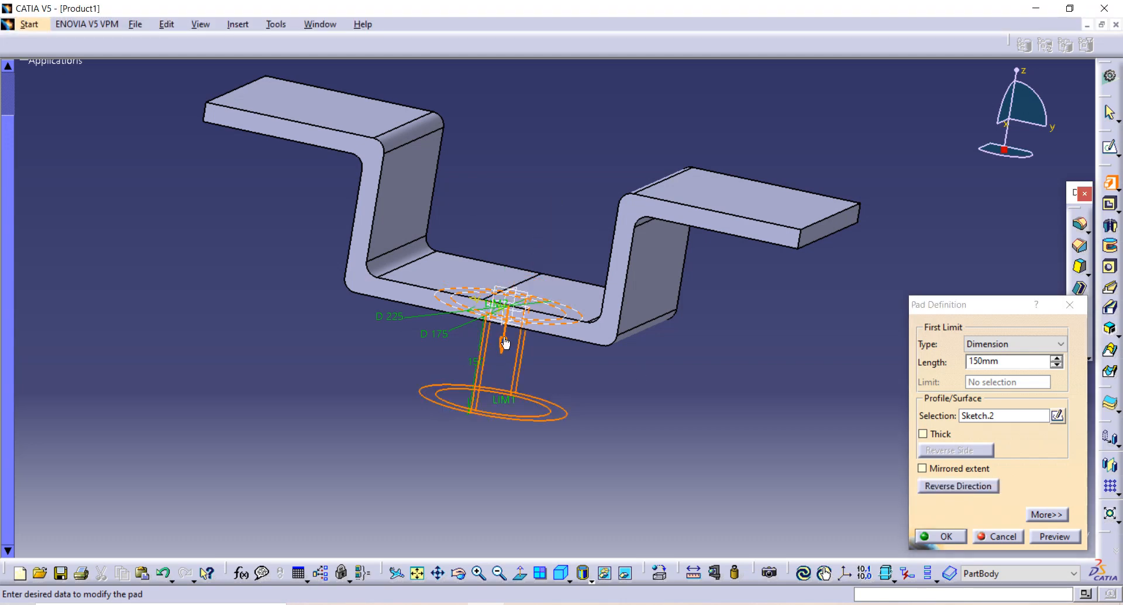
pyautogui.click(505, 344)
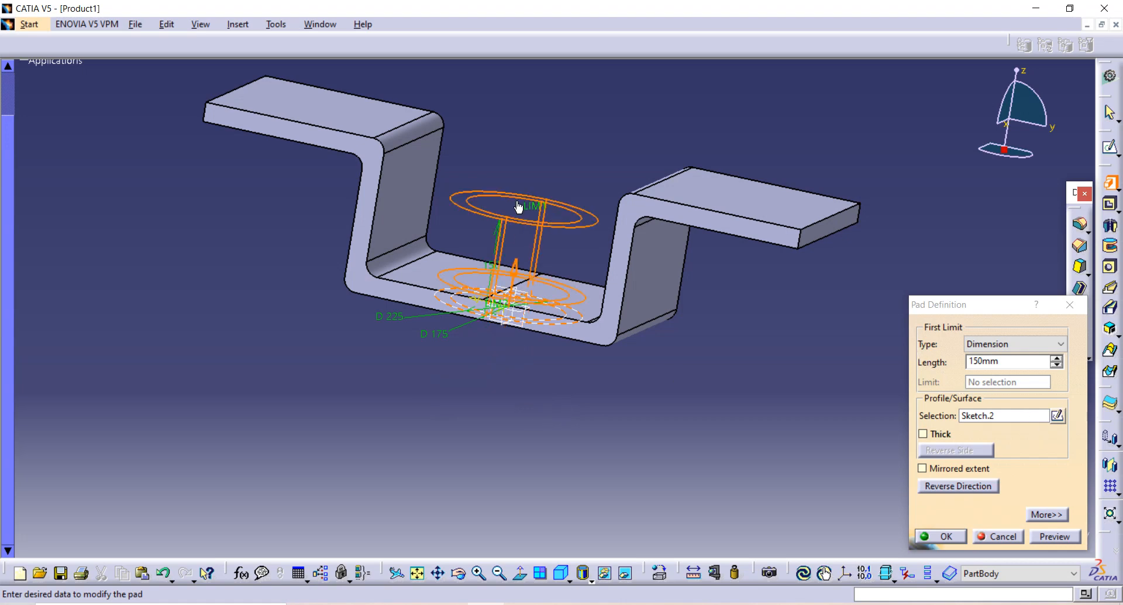
pyautogui.doubleClick(1004, 362)
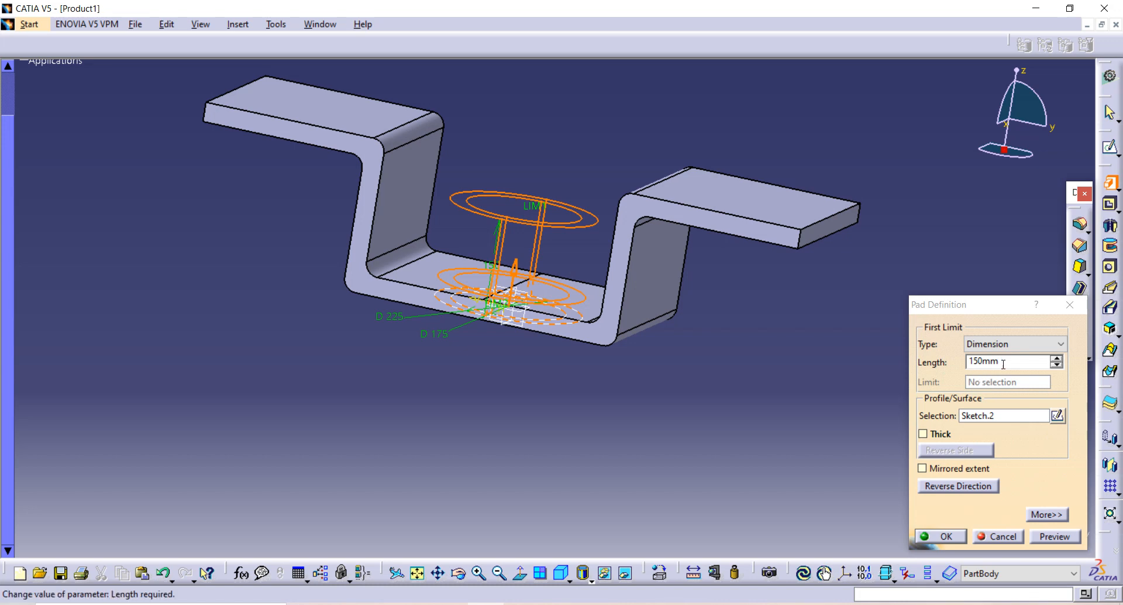
pyautogui.press('BackSpace')
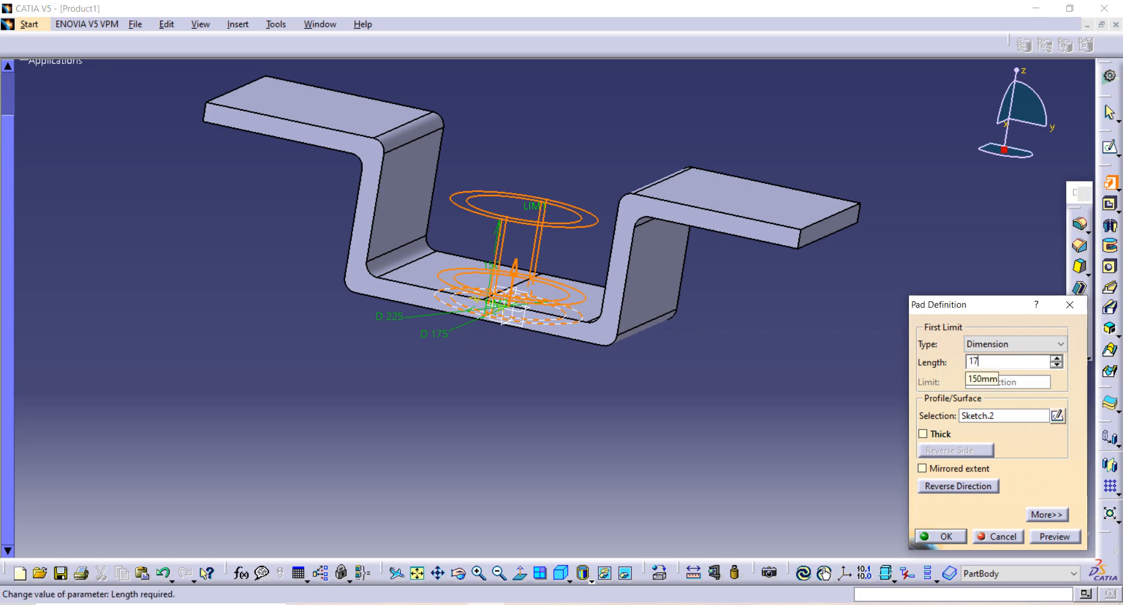
pyautogui.press('Return')
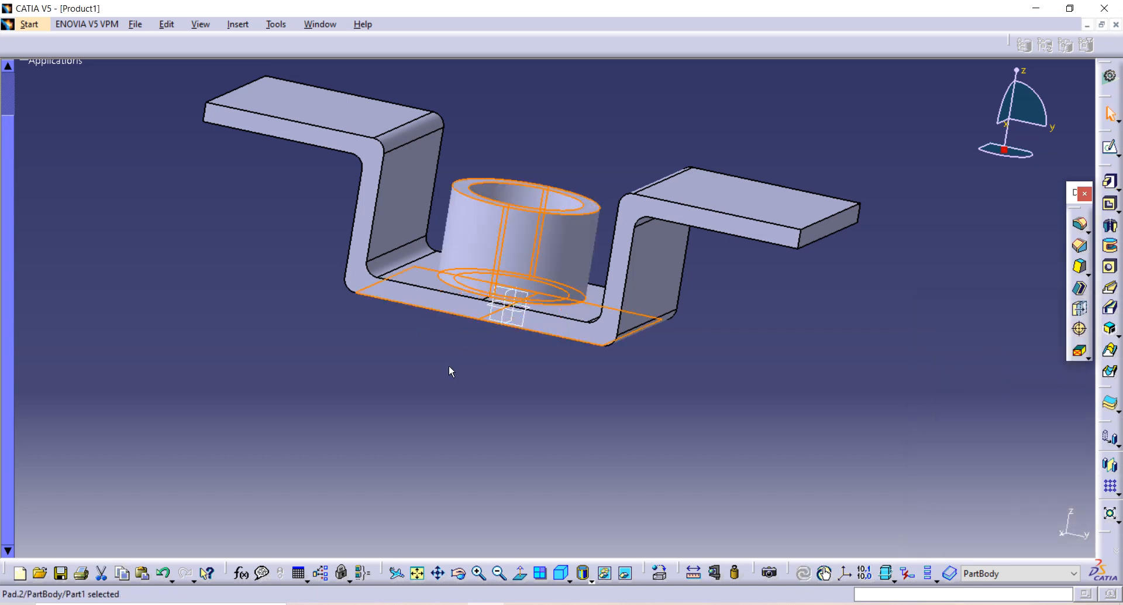
# Sketch a circle about 87 mm in diameter at the origin on the base's upper face inside the ring boss
pyautogui.moveTo(416, 358); pyautogui.dragTo(491, 240, button='middle')
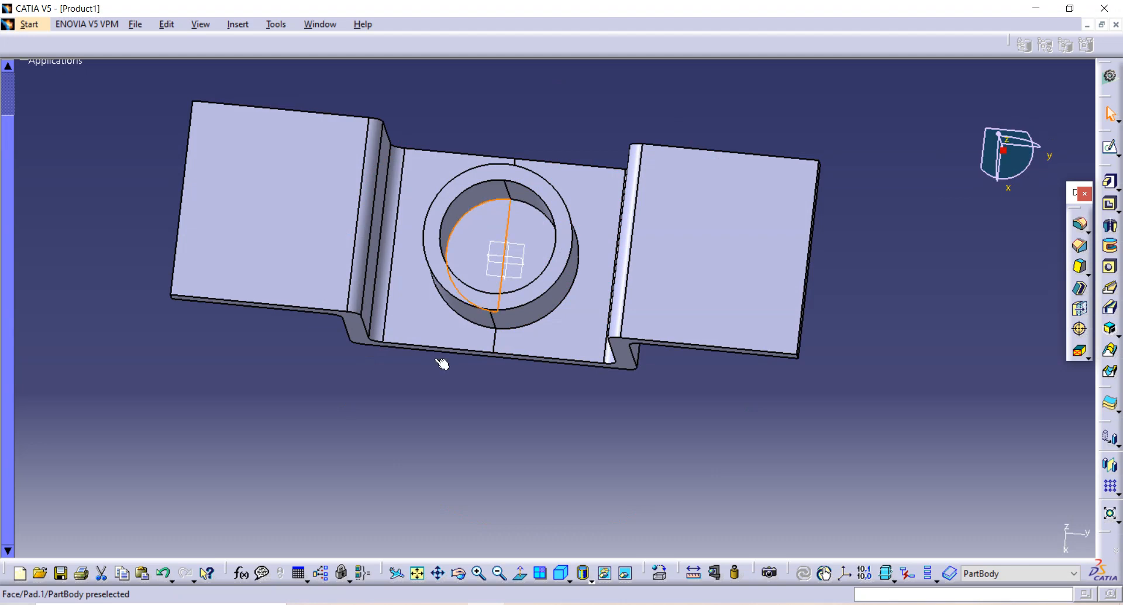
pyautogui.moveTo(442, 361); pyautogui.dragTo(489, 269, button='middle')
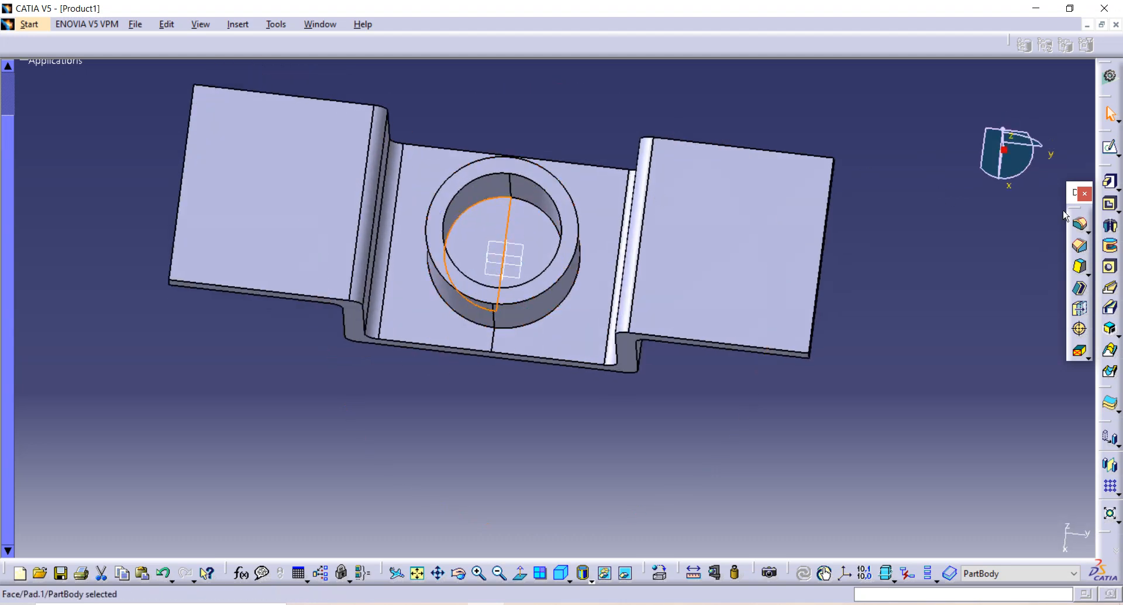
pyautogui.click(1111, 148)
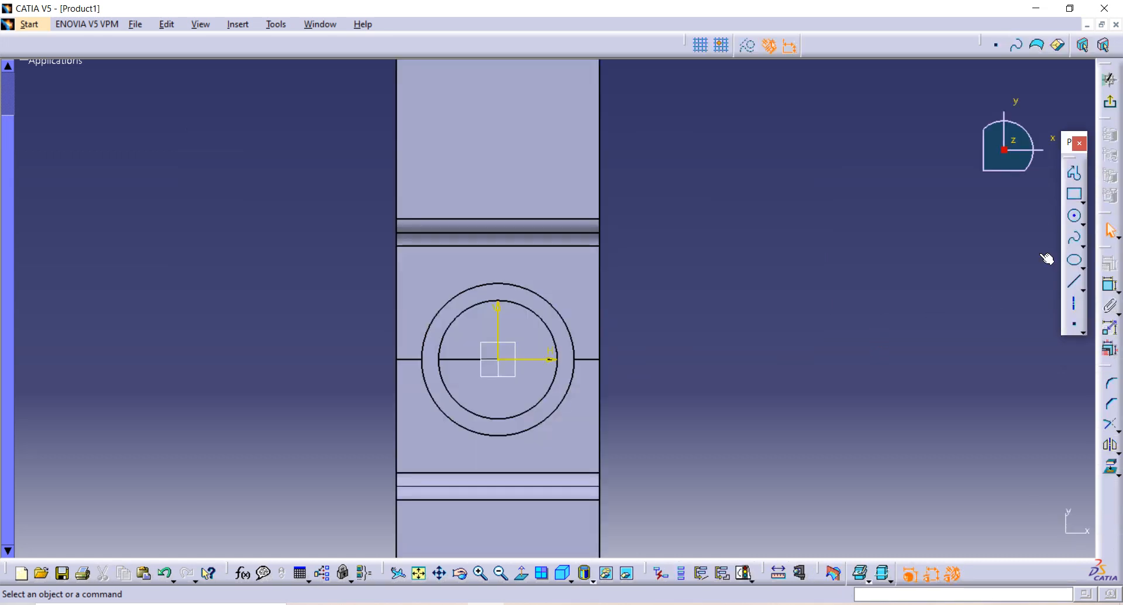
pyautogui.click(1075, 215)
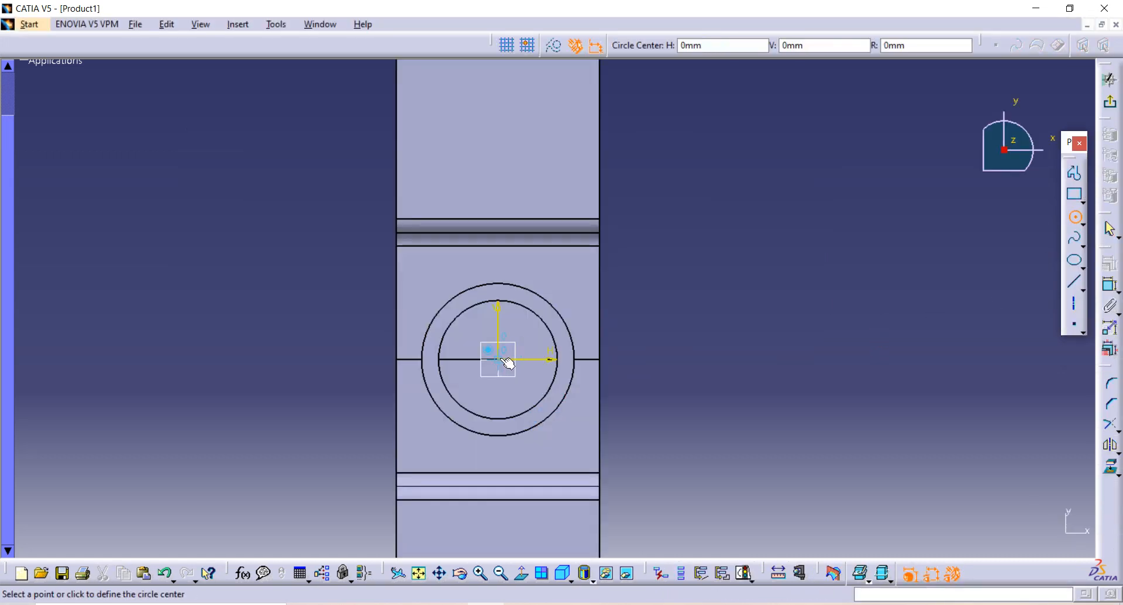
pyautogui.click(506, 362)
pyautogui.click(518, 345)
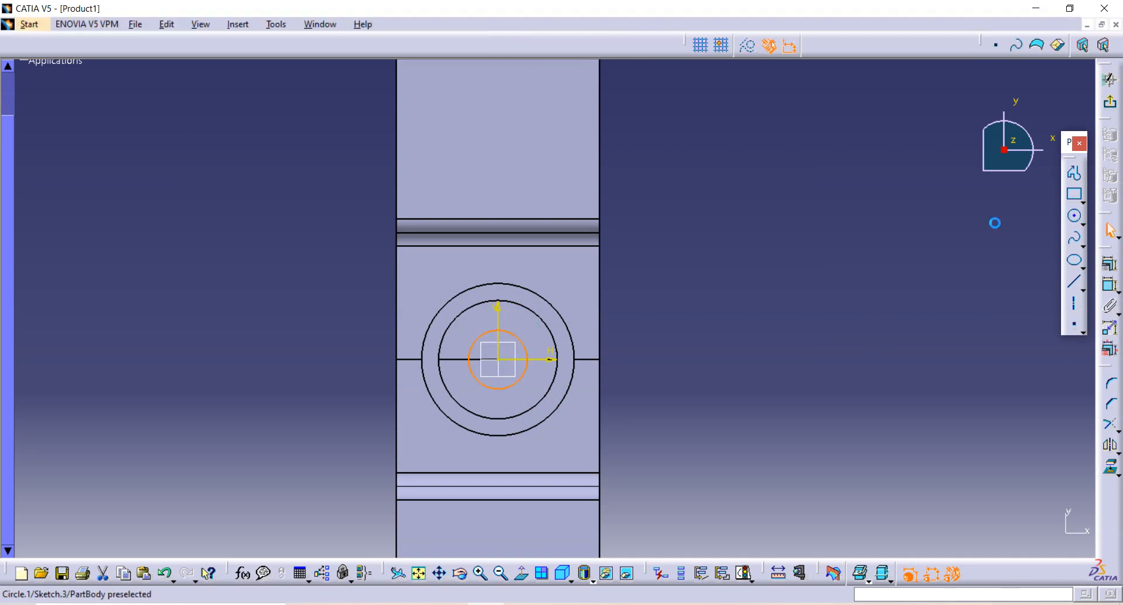
# Dimension the circle inside the ring boss and set its diameter to 75 mm
pyautogui.click(1110, 285)
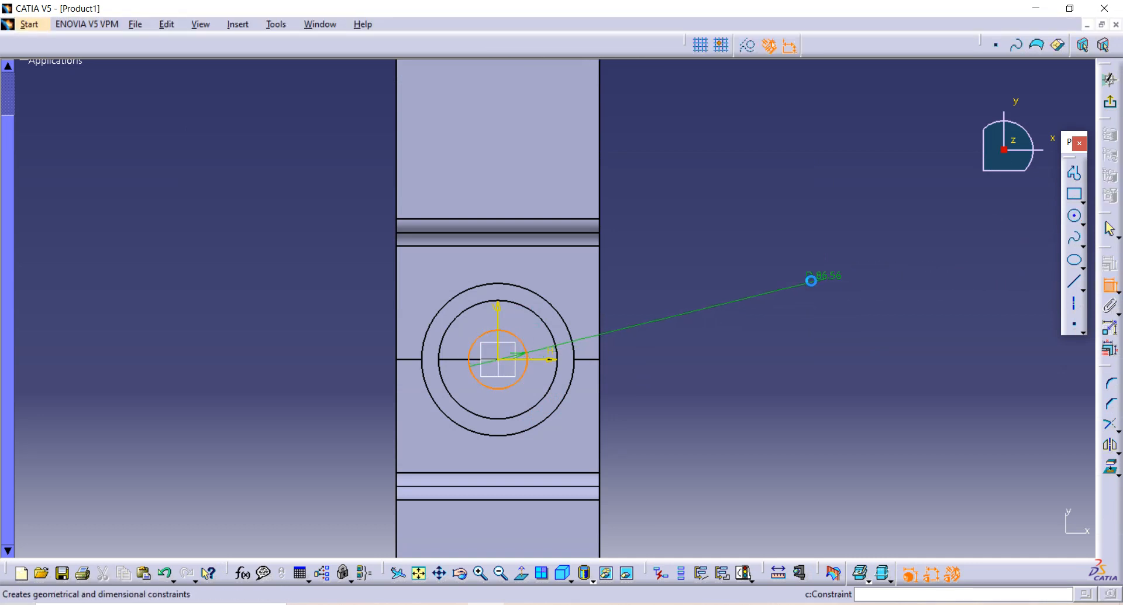
pyautogui.click(811, 281)
pyautogui.doubleClick(825, 283)
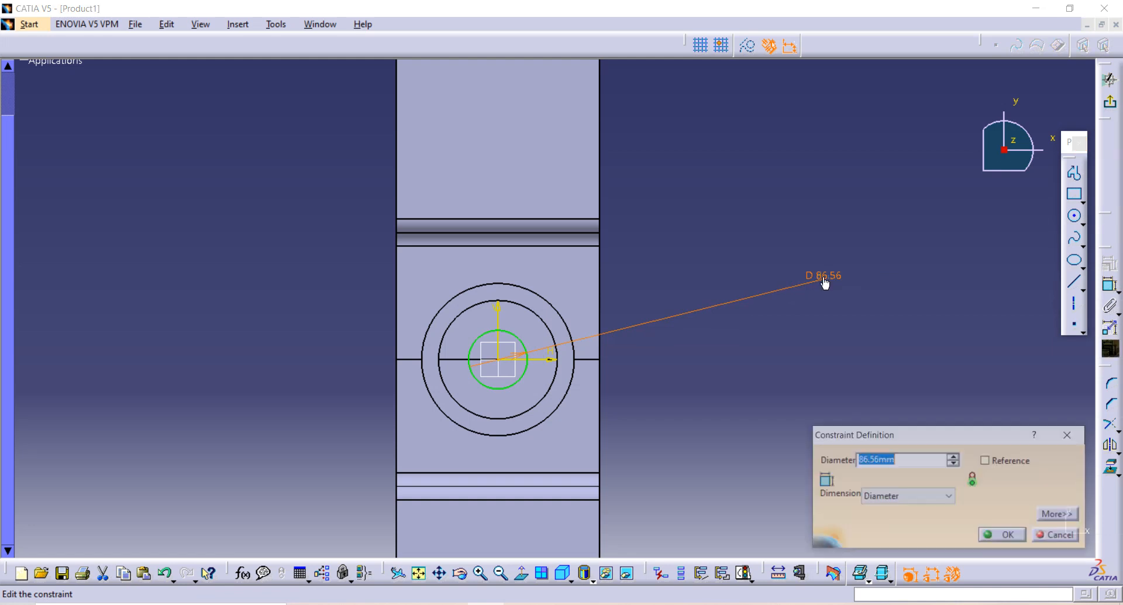
pyautogui.write('75')
pyautogui.press('Return')
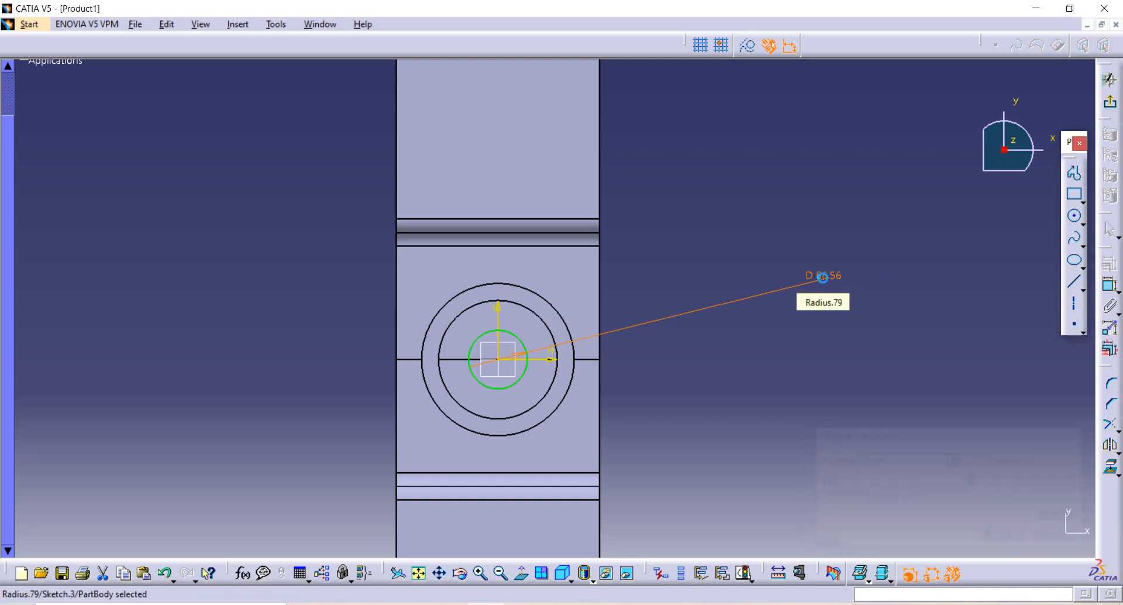
# Finish the sketch and cut the circle through the base as a pocket 170 mm deep
pyautogui.click(1110, 106)
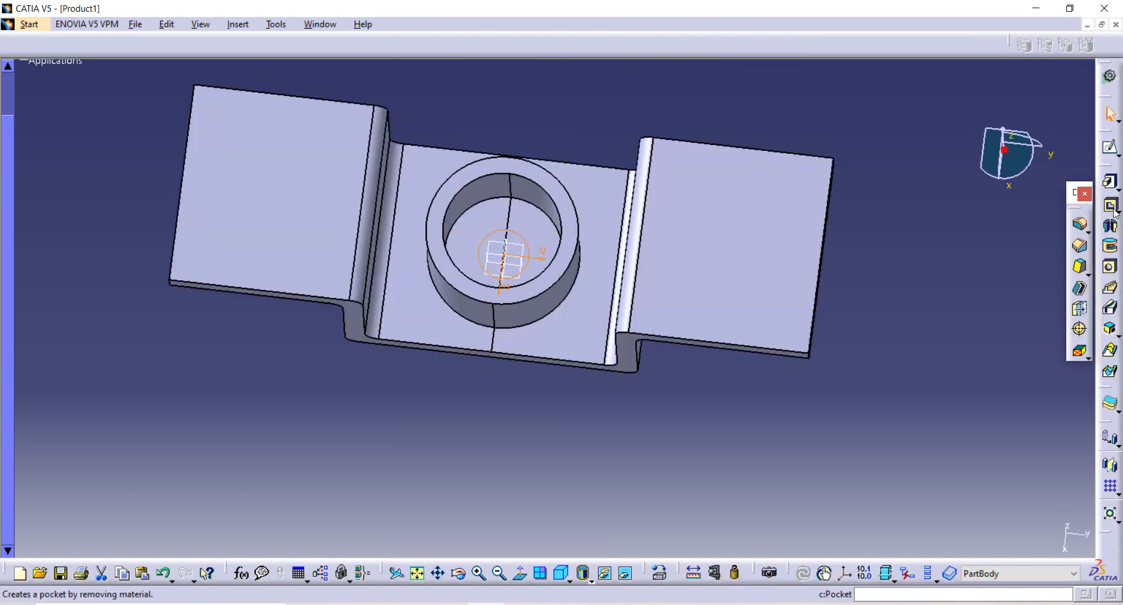
pyautogui.click(1111, 205)
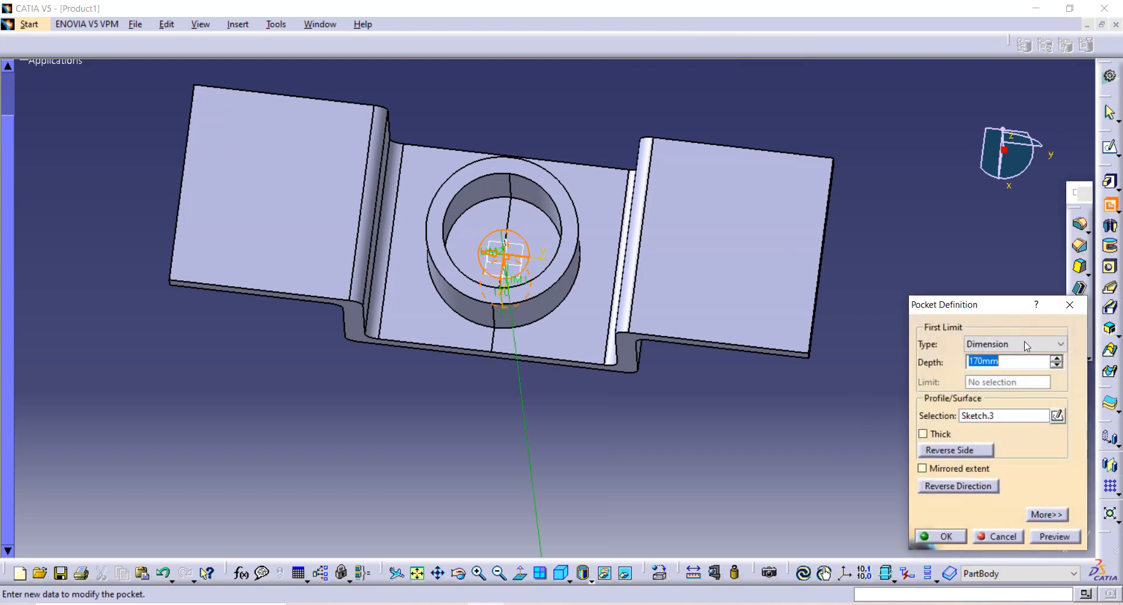
pyautogui.click(944, 536)
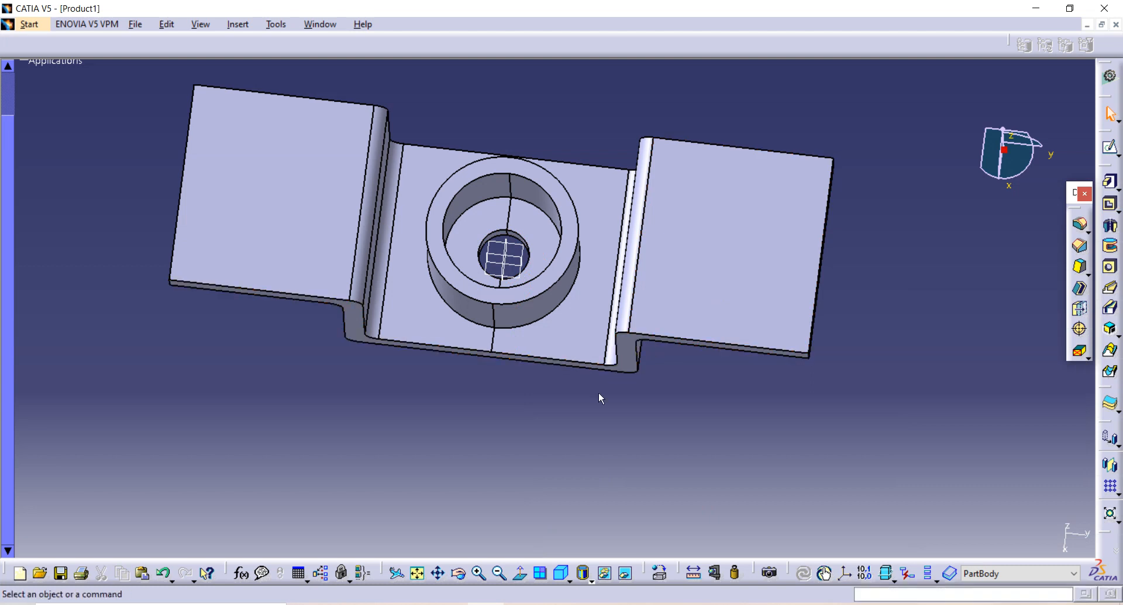
# Sketch a circle about 37 mm in diameter on one flange's top face, centred on the vertical sketch axis
pyautogui.doubleClick(728, 243)
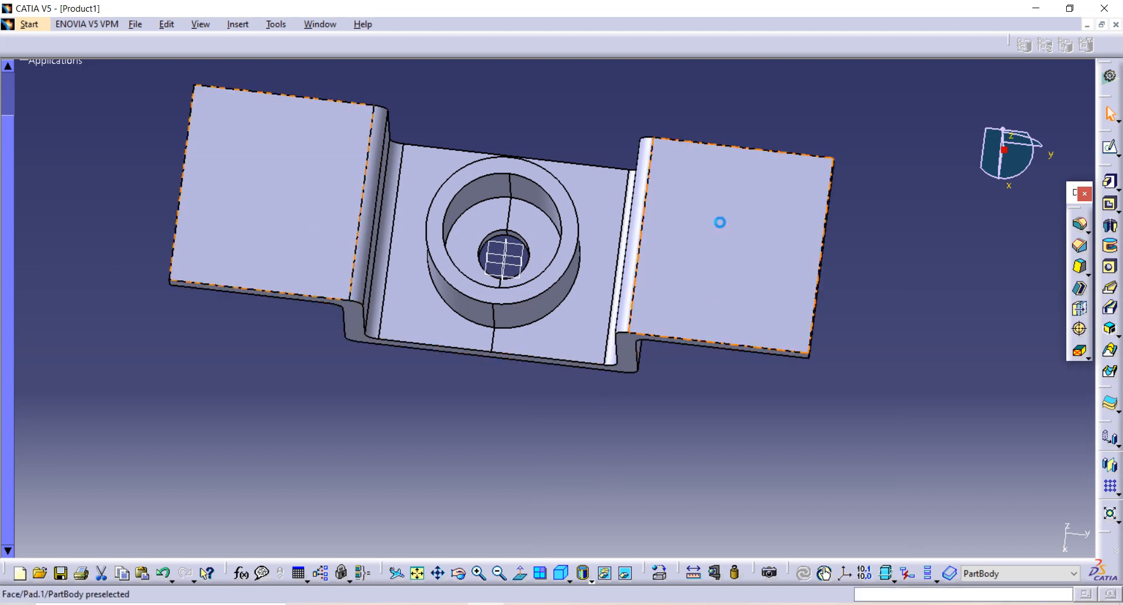
pyautogui.click(1109, 149)
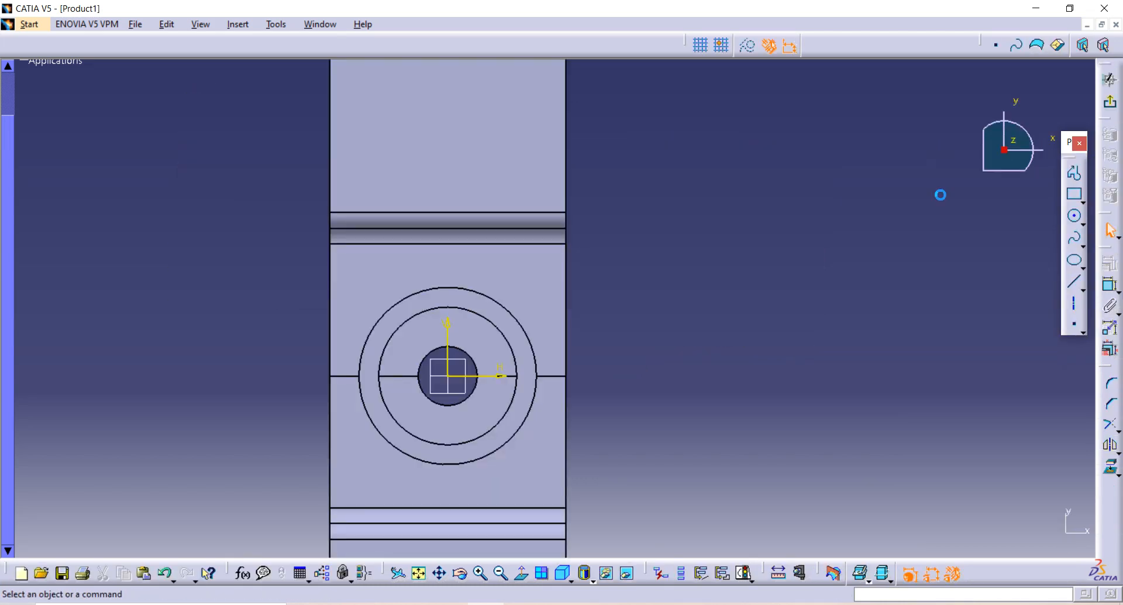
pyautogui.click(1075, 217)
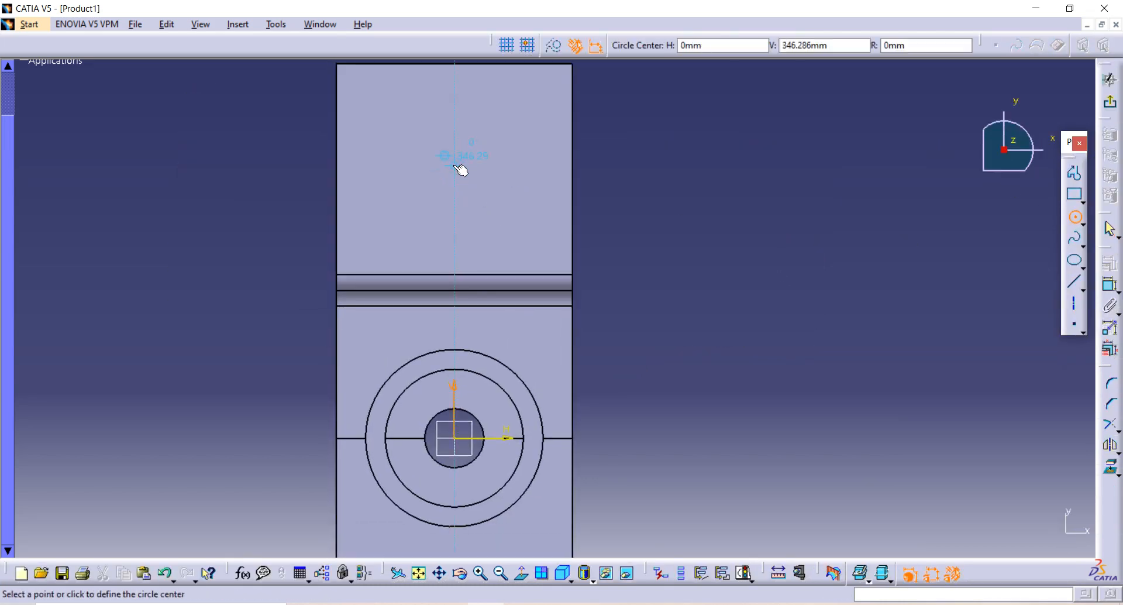
pyautogui.click(468, 159)
pyautogui.click(460, 153)
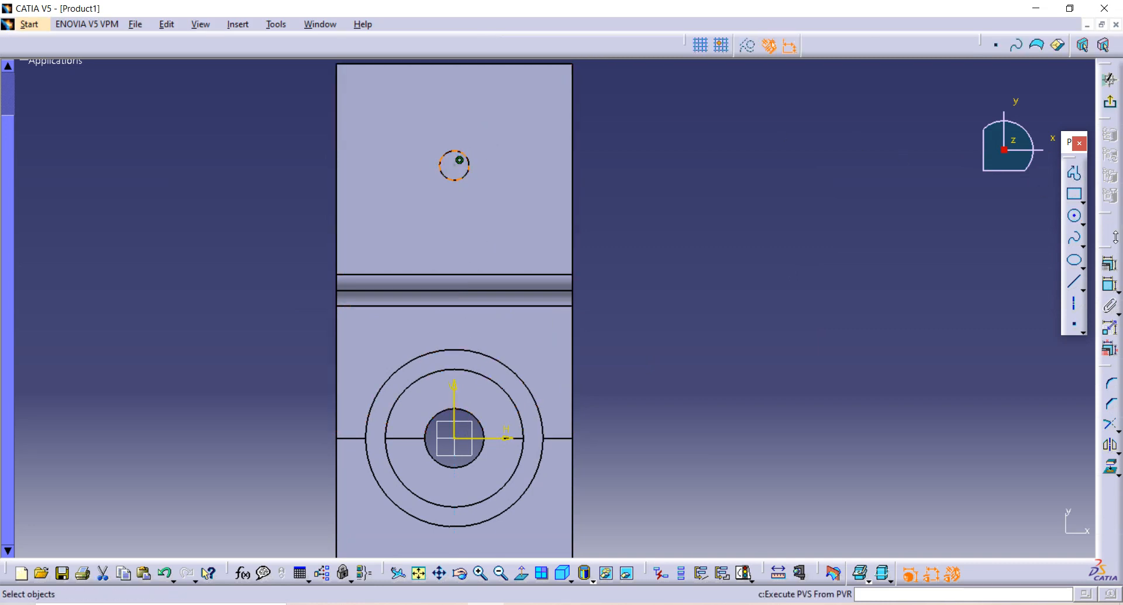
# Dimension the flange circle and set its diameter to 50 mm
pyautogui.click(1111, 285)
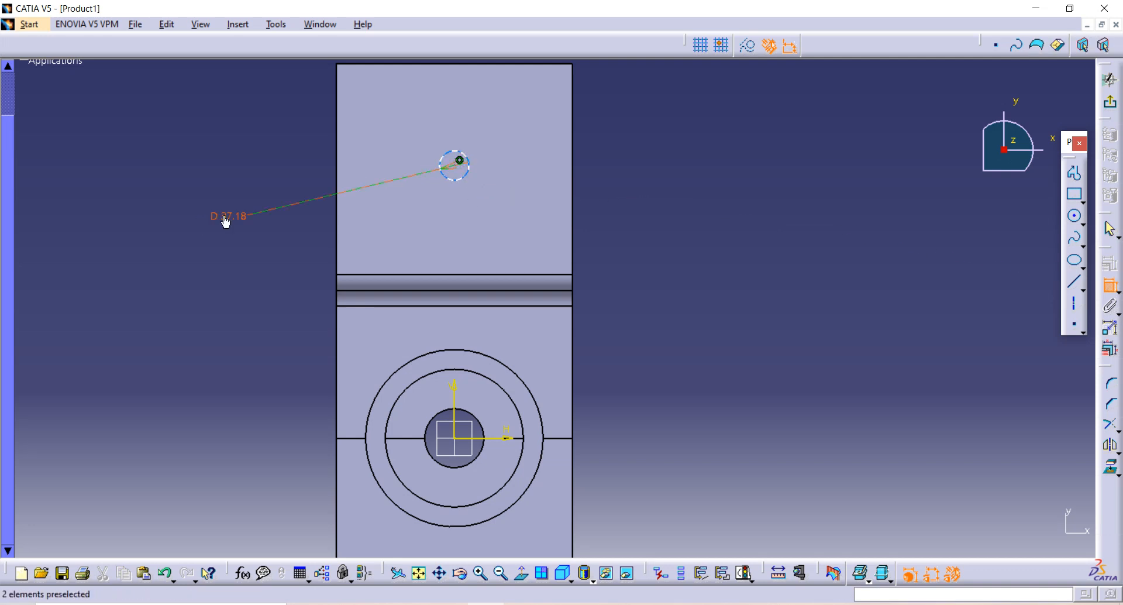
pyautogui.click(234, 216)
pyautogui.doubleClick(239, 217)
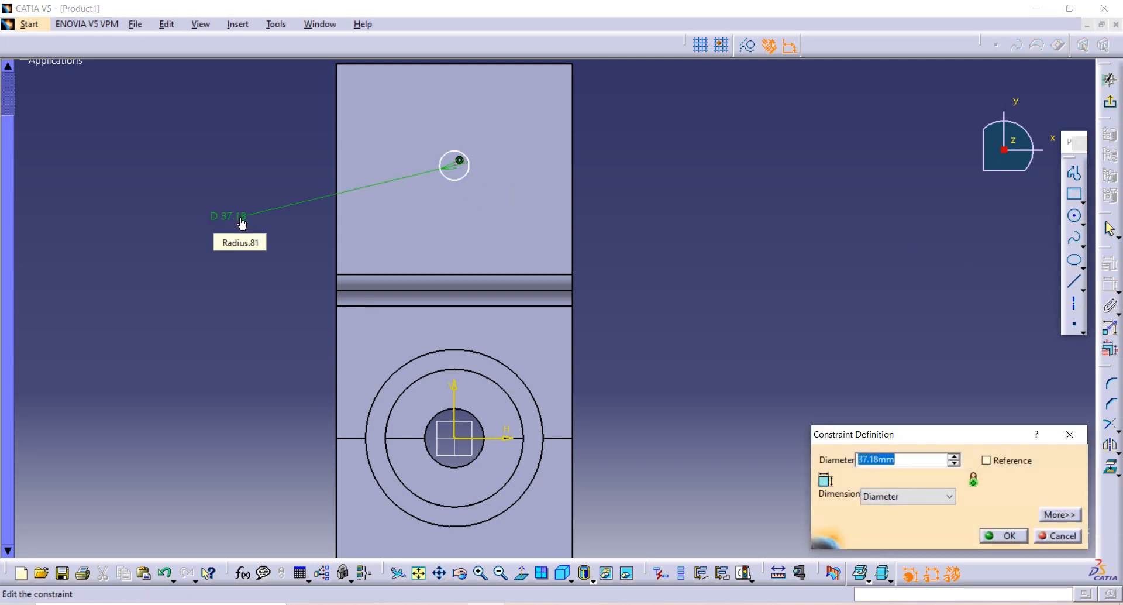
pyautogui.press('BackSpace')
pyautogui.press('Return')
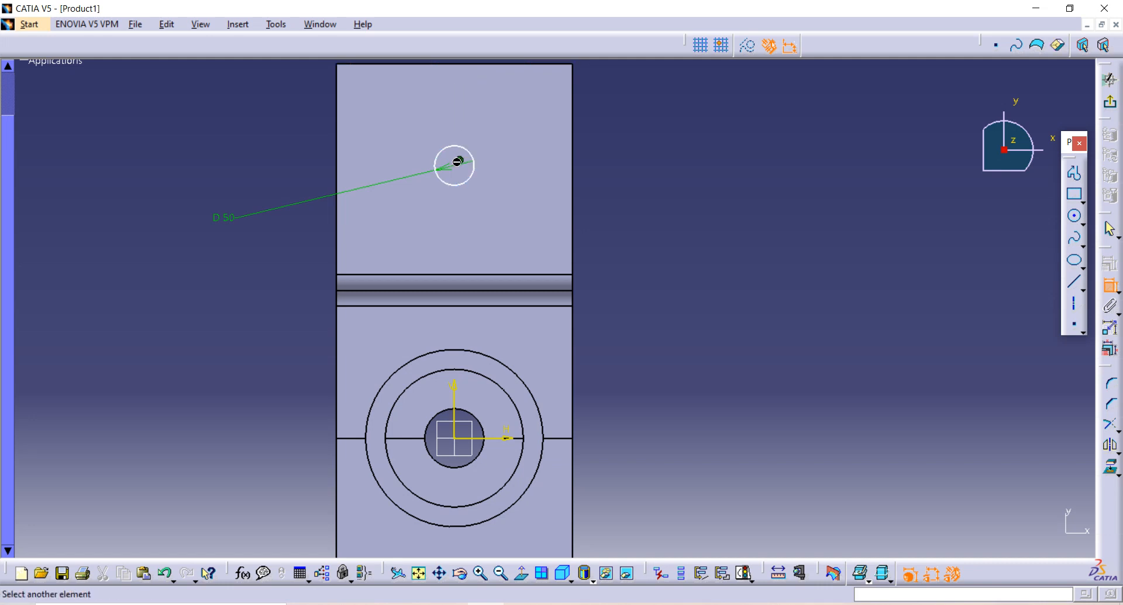
# Constrain the flange circle's centre to 120 mm from the flange's outer end edge
pyautogui.click(460, 160)
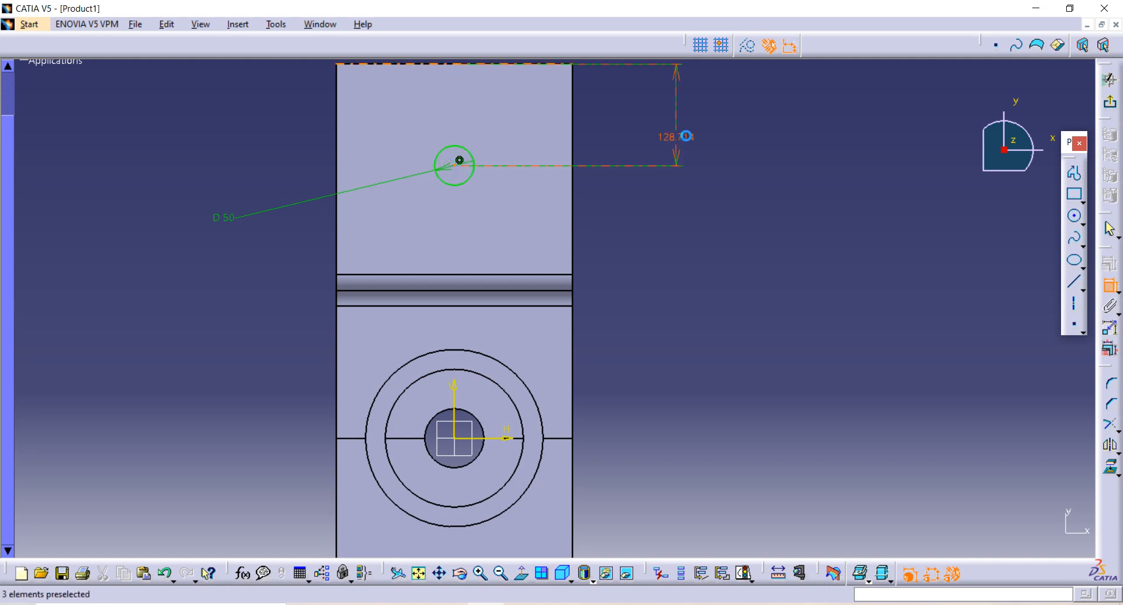
pyautogui.click(686, 135)
pyautogui.doubleClick(684, 138)
pyautogui.write('120')
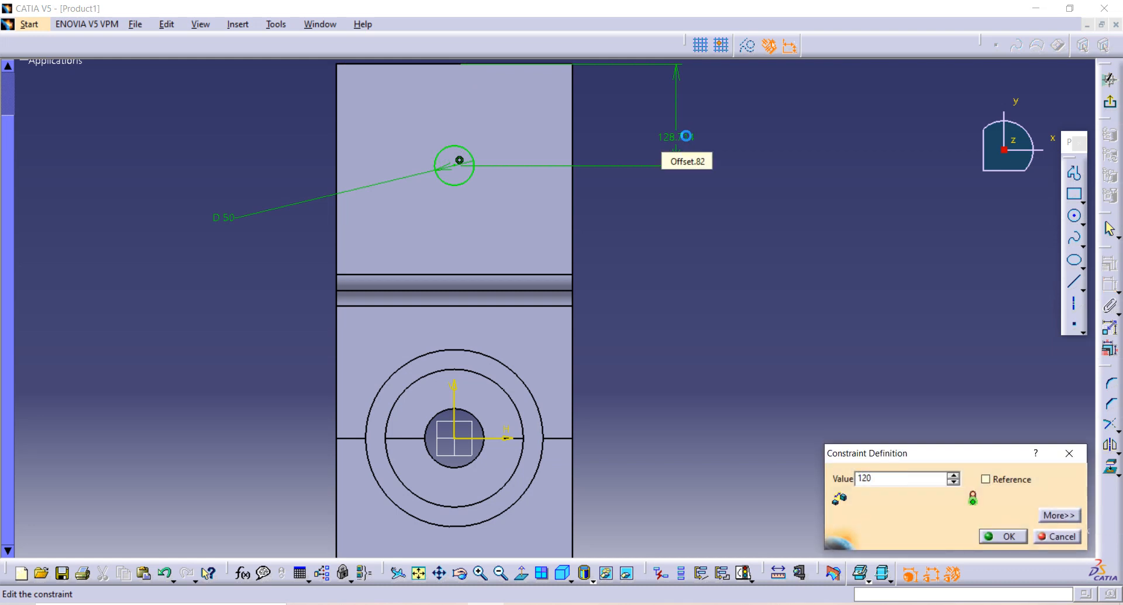
pyautogui.press('Return')
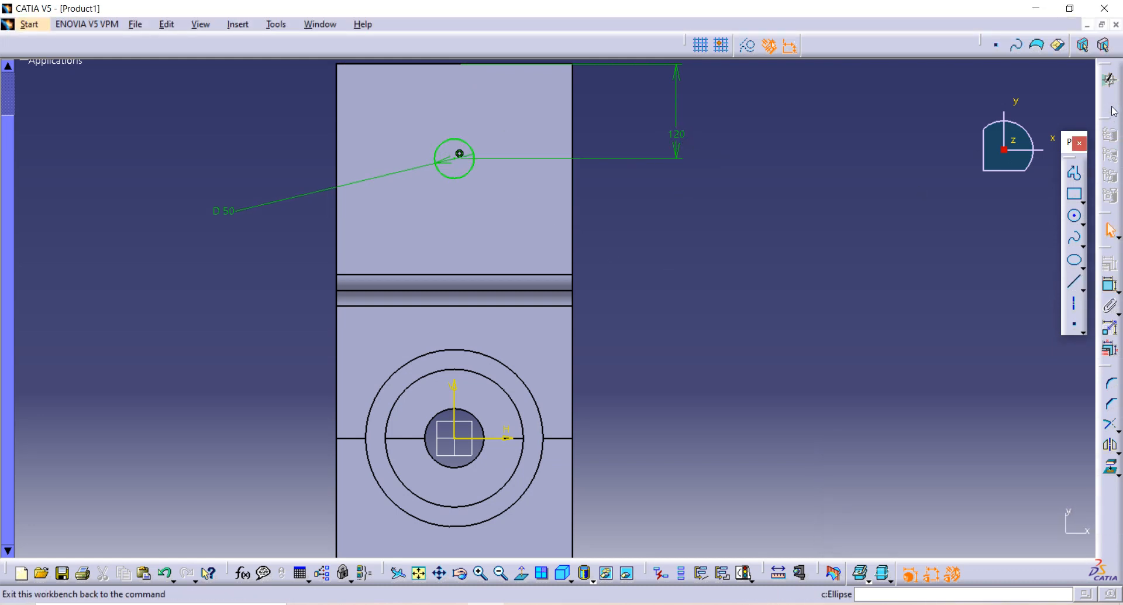
# Mirror the 50 mm circle about the horizontal sketch axis onto the opposite flange
pyautogui.click(1110, 81)
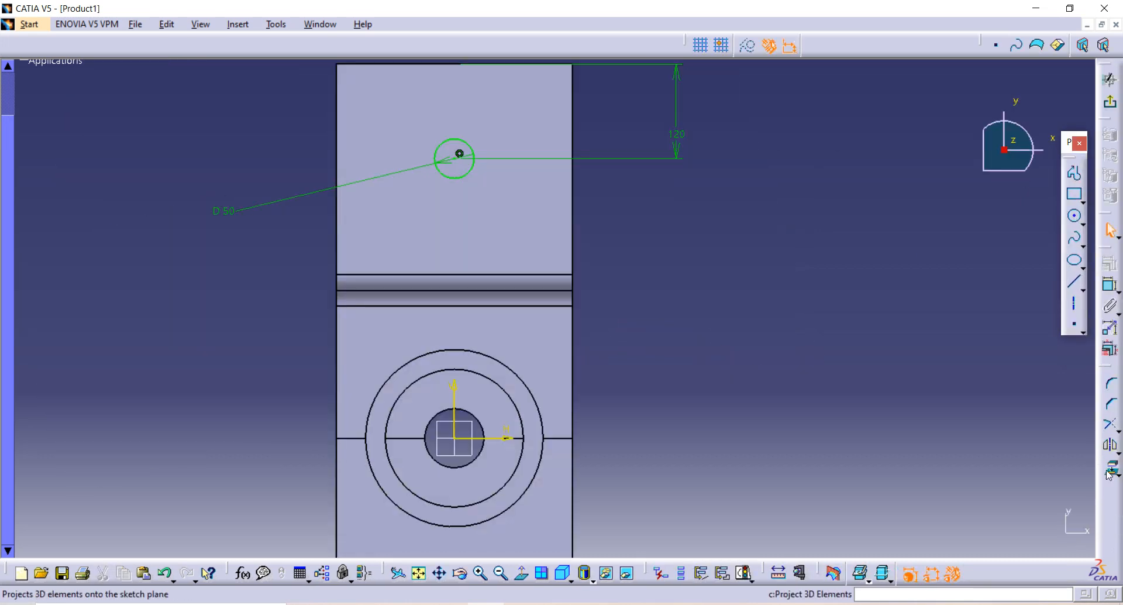
pyautogui.click(1111, 444)
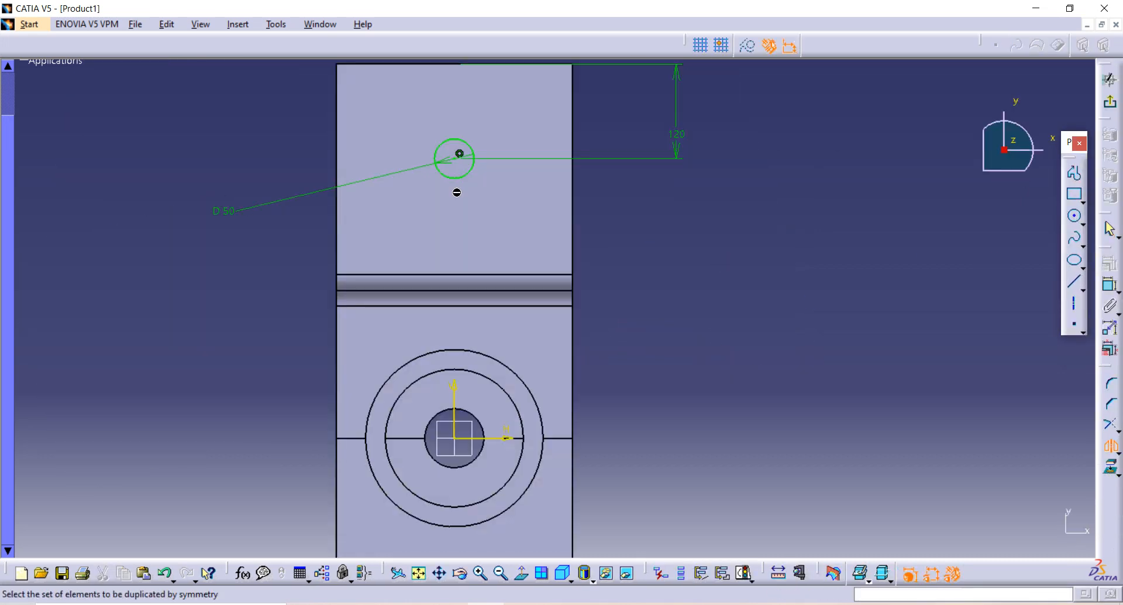
pyautogui.click(463, 178)
pyautogui.moveTo(651, 205)
pyautogui.mouseDown(button='middle')
pyautogui.moveTo(608, 371)
pyautogui.moveTo(517, 242)
pyautogui.mouseUp(button='middle')
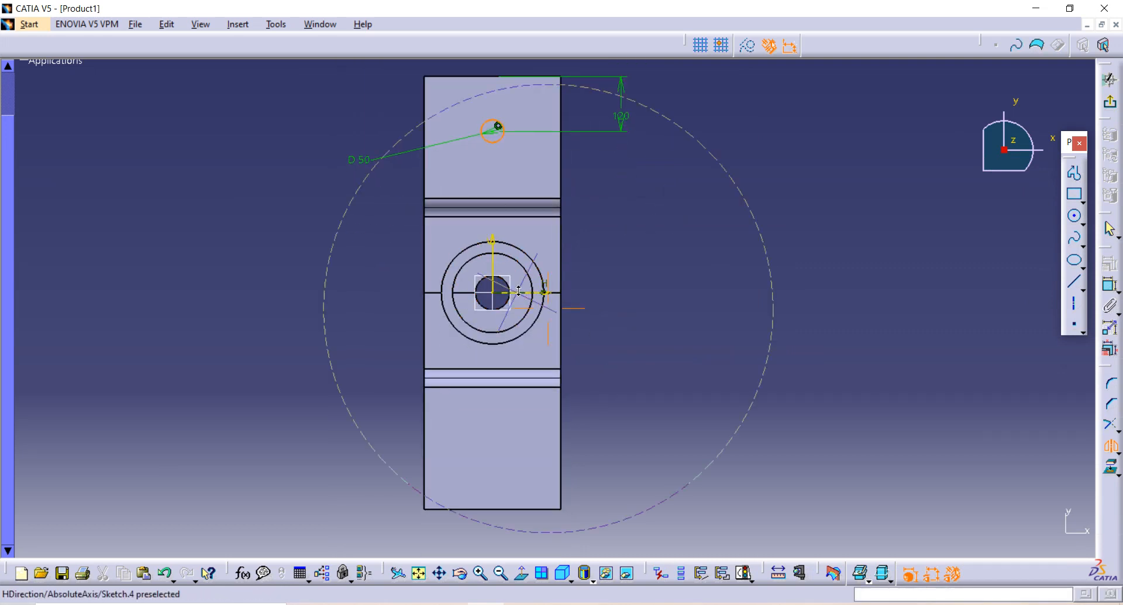
pyautogui.moveTo(519, 290); pyautogui.dragTo(507, 287, button='middle')
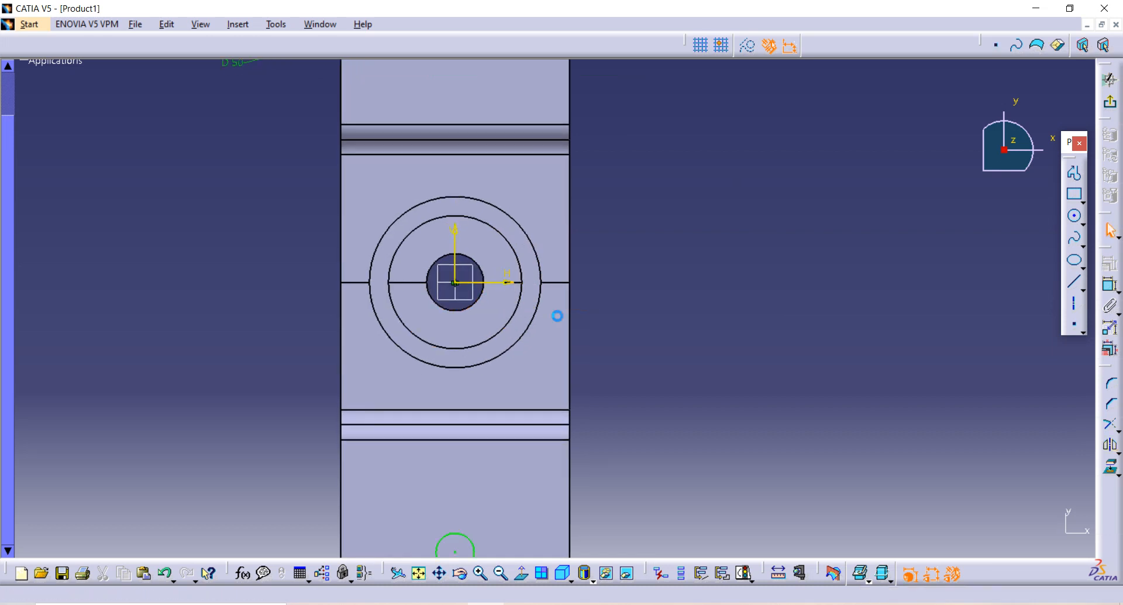
pyautogui.moveTo(556, 314)
pyautogui.mouseDown(button='middle')
pyautogui.moveTo(665, 326)
pyautogui.moveTo(451, 484)
pyautogui.mouseUp(button='middle')
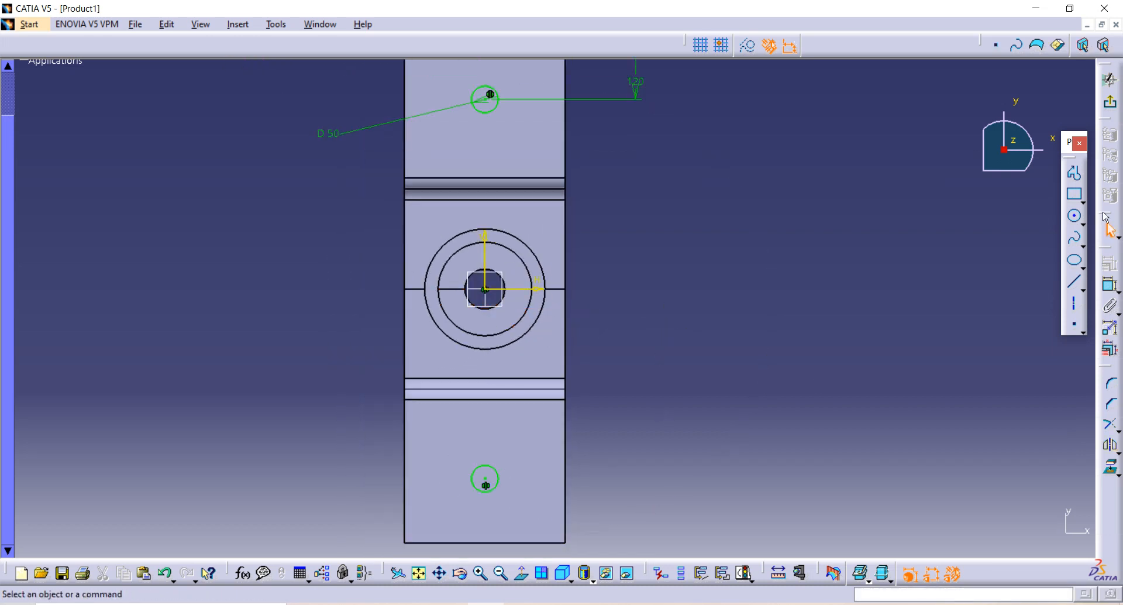
# Finish the sketch and cut both flange circles as pockets with a depth of 170 mm
pyautogui.click(1110, 102)
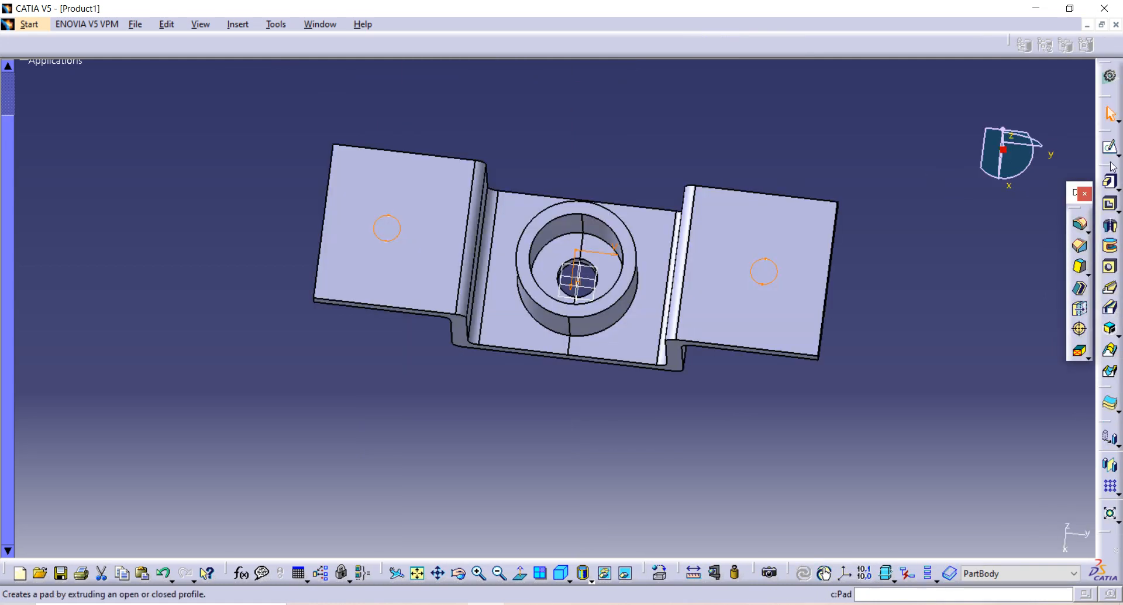
pyautogui.click(1110, 214)
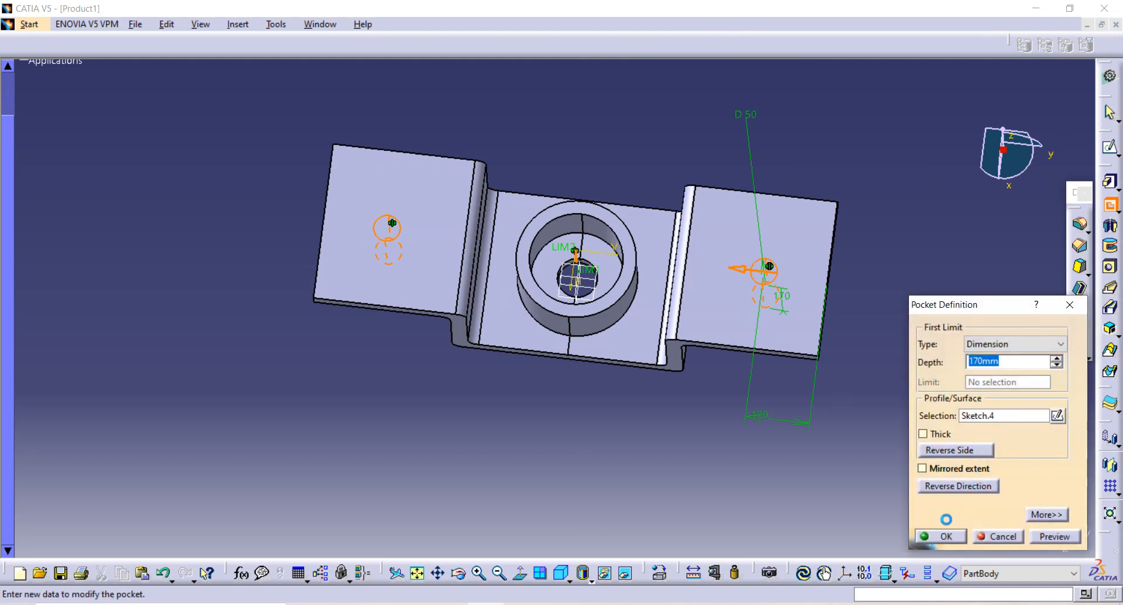
pyautogui.click(948, 536)
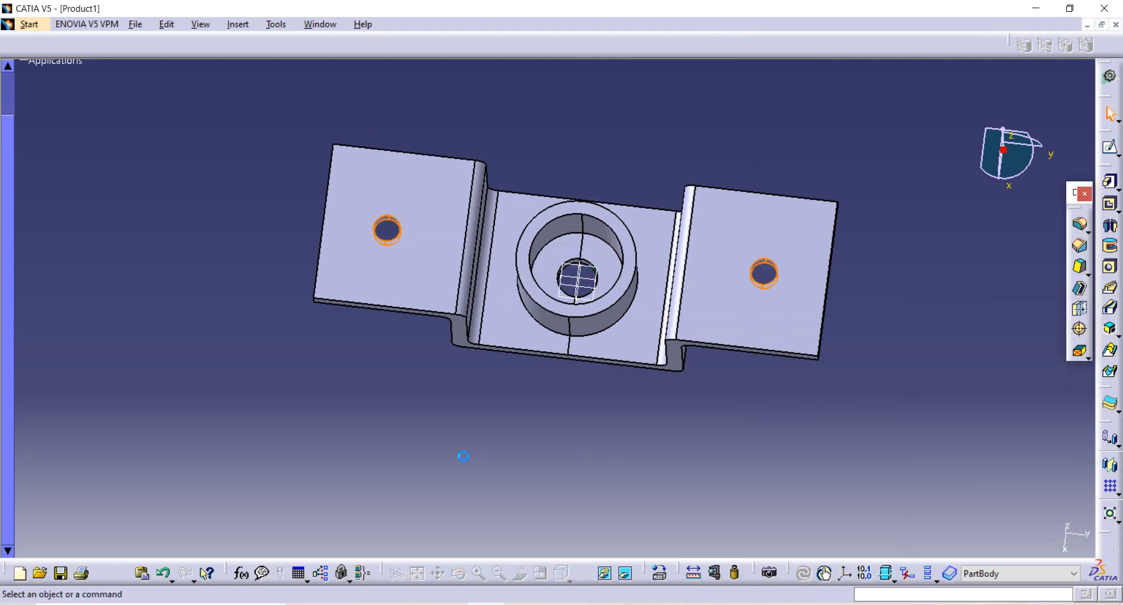
pyautogui.moveTo(464, 454); pyautogui.dragTo(376, 323, button='middle')
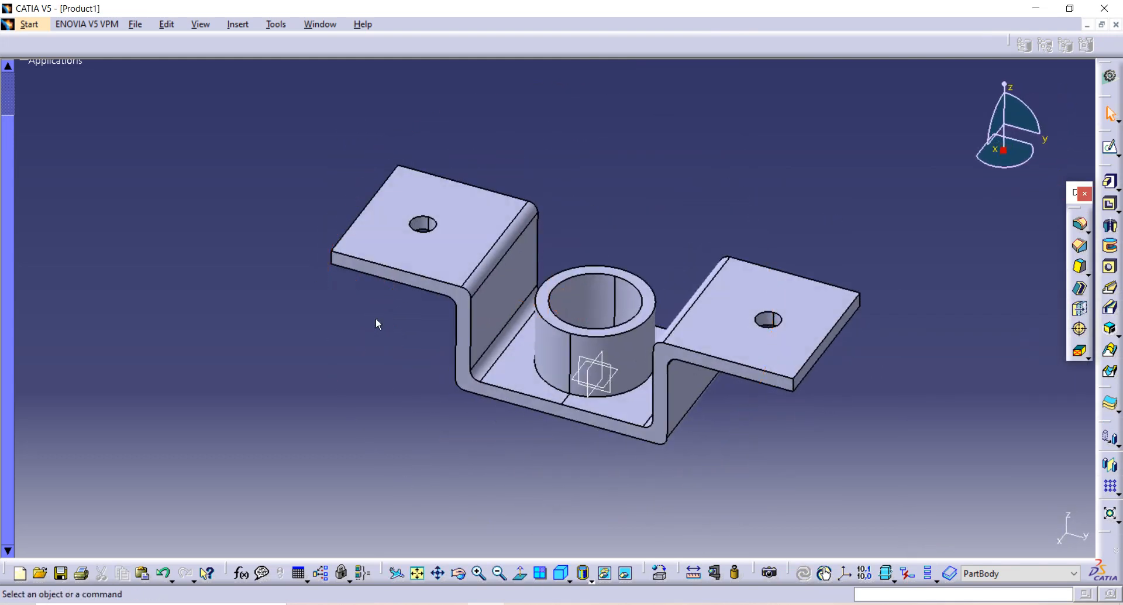